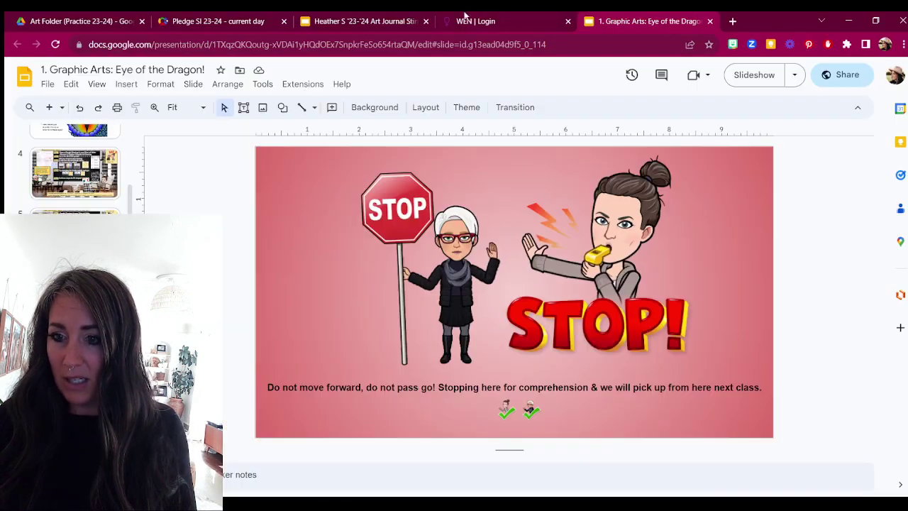
Copy 'Practice II Graphic Art Drawing' from the Day 3 slide and switch to the Drive tab
key(Down)
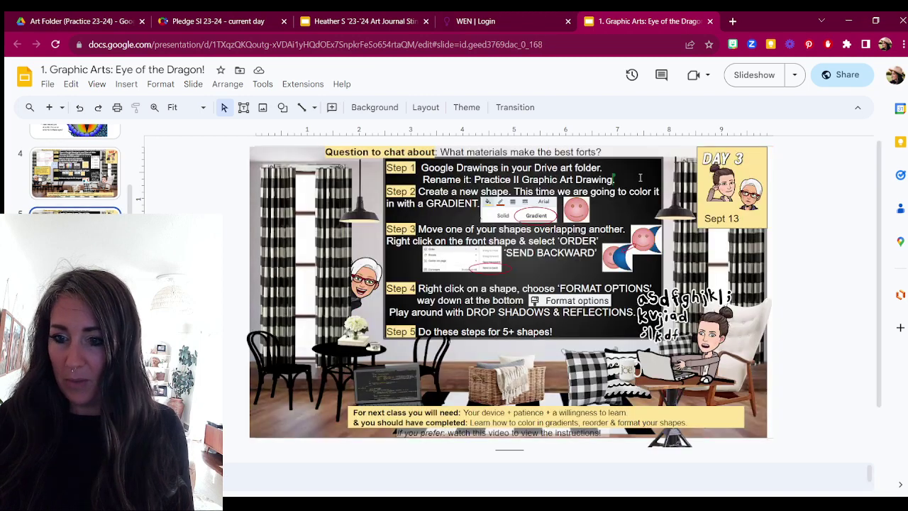
drag(474, 180, 614, 179)
key(ctrl+c)
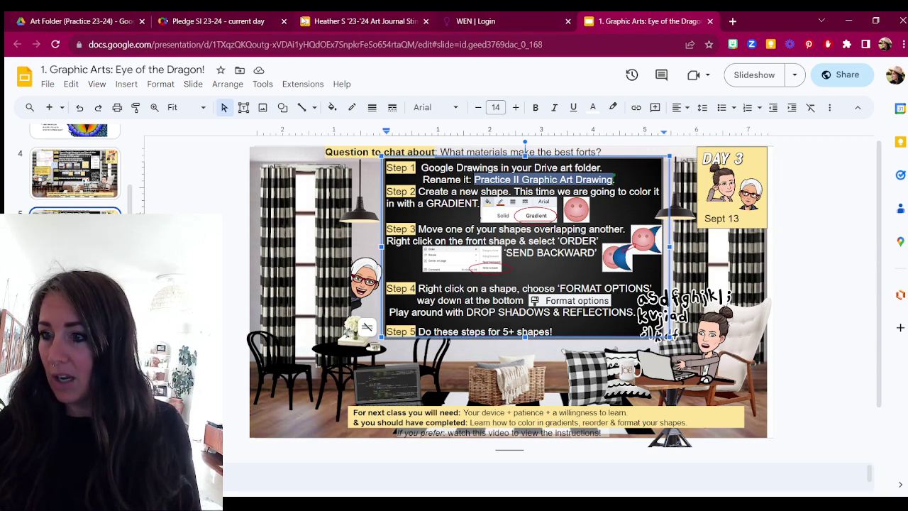
click(98, 27)
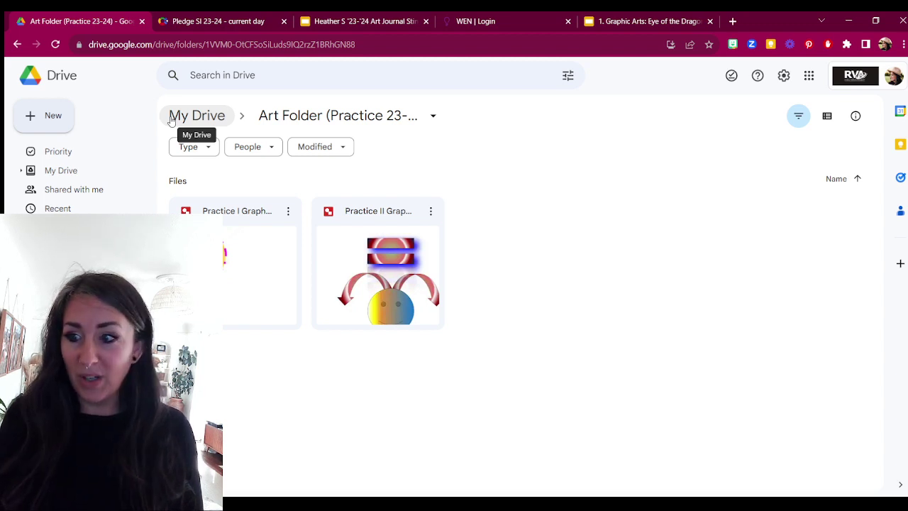
Search Drive for 'art' and open the Art folder
click(257, 75)
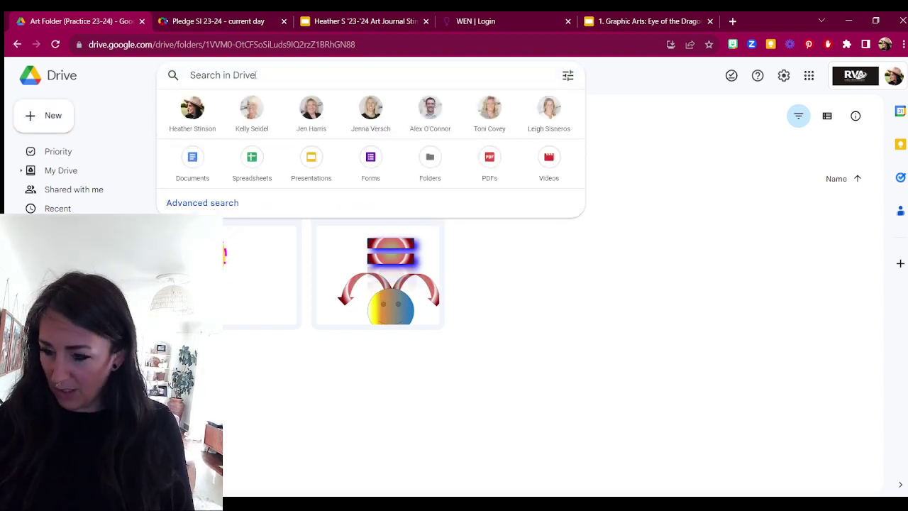
text(ar)
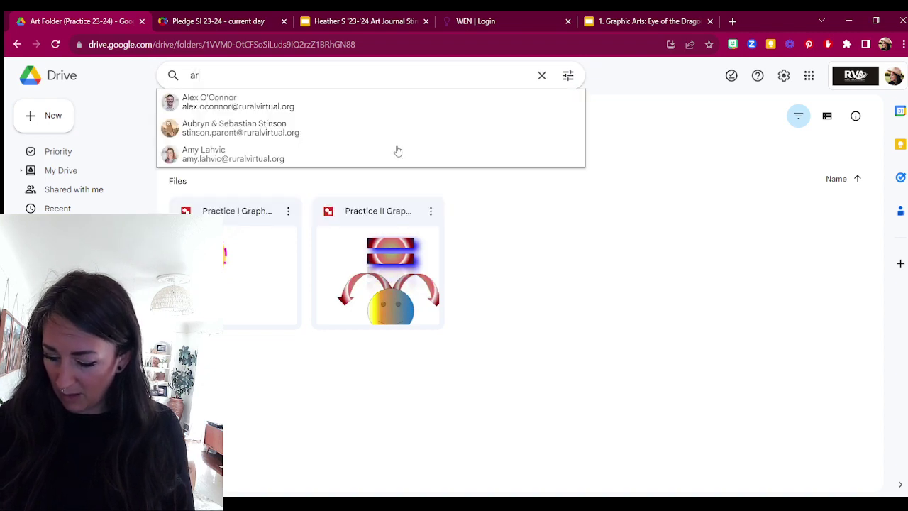
text(t)
key(Return)
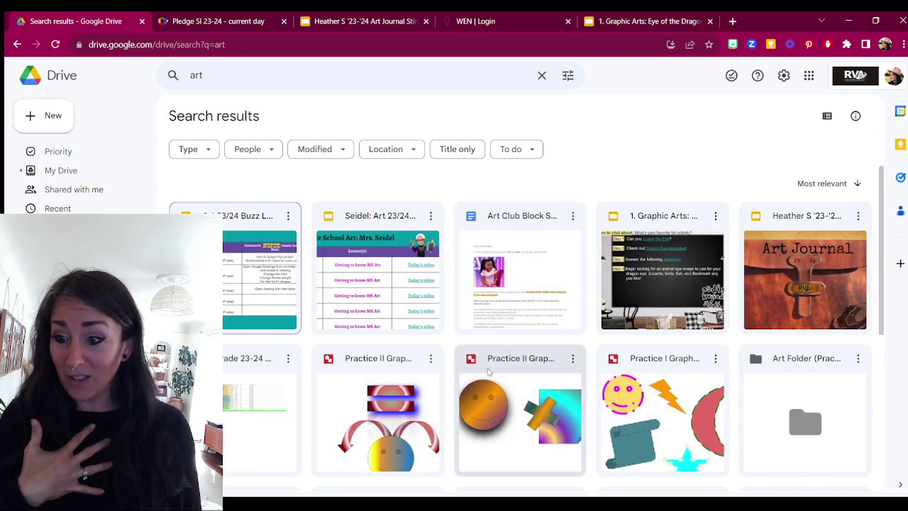
scroll(491, 379, down, 5)
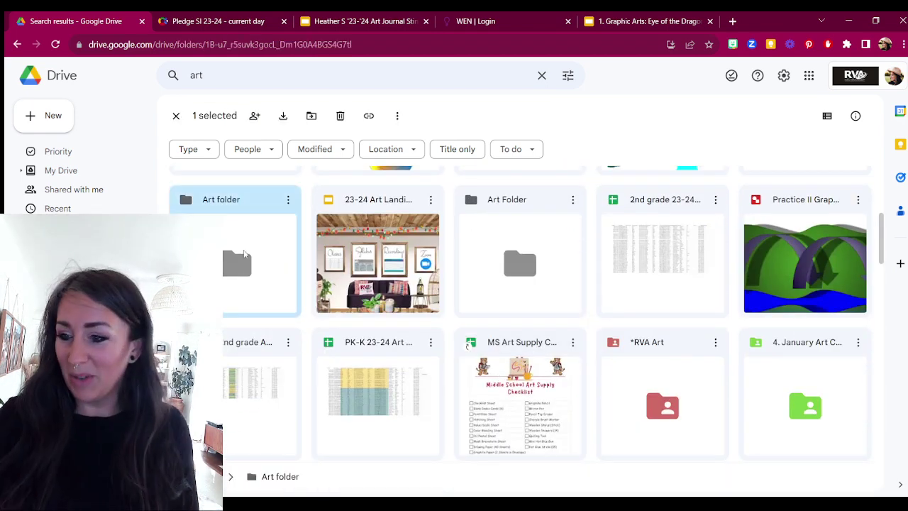
double_click(243, 254)
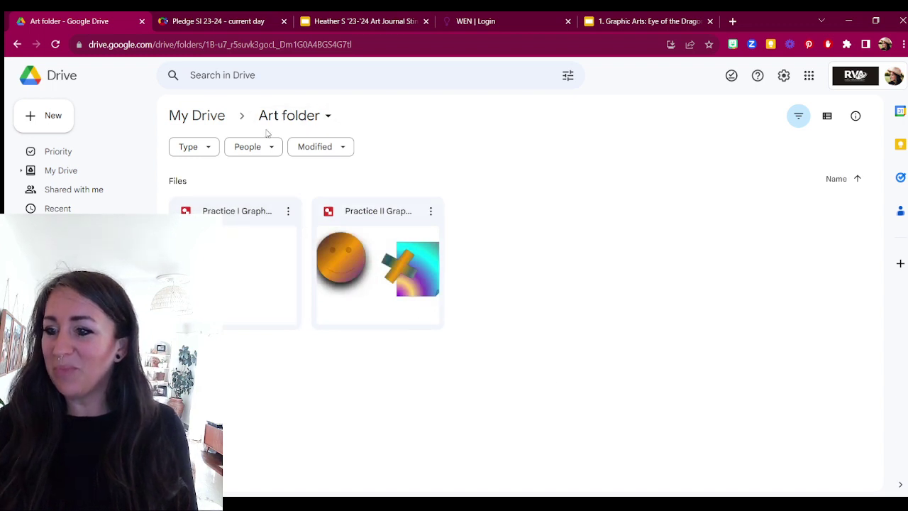
Create a new Google Drawings file in the Art folder through New > More
click(54, 115)
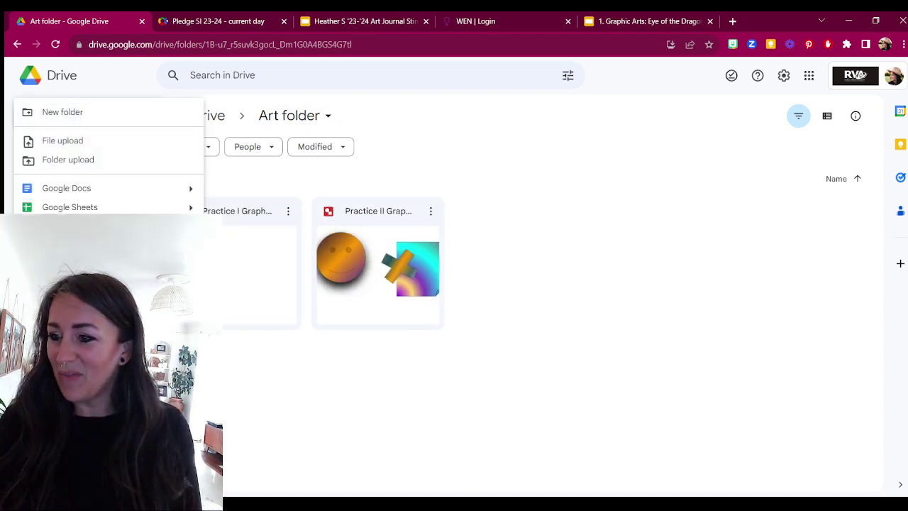
mouse_move(106, 268)
click(253, 275)
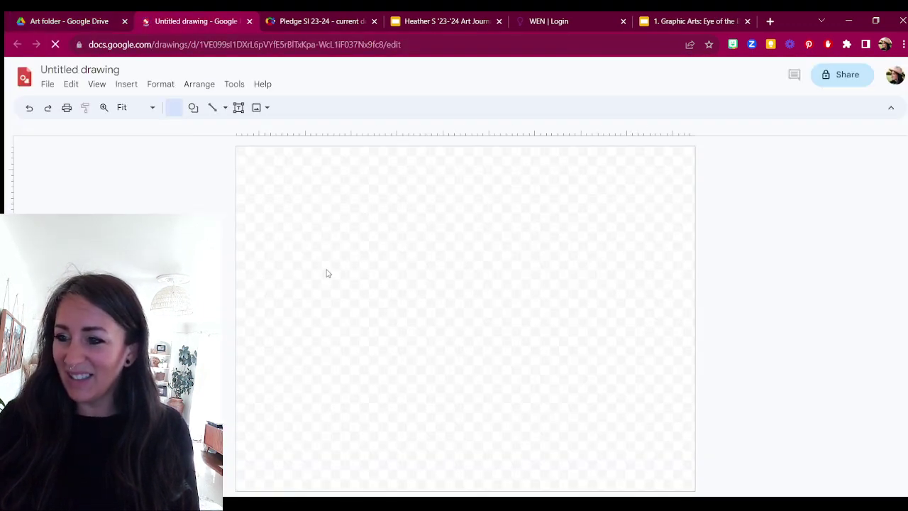
Rename the drawing 'Practice II Graphic Art Drawing' by pasting the copied name
click(83, 70)
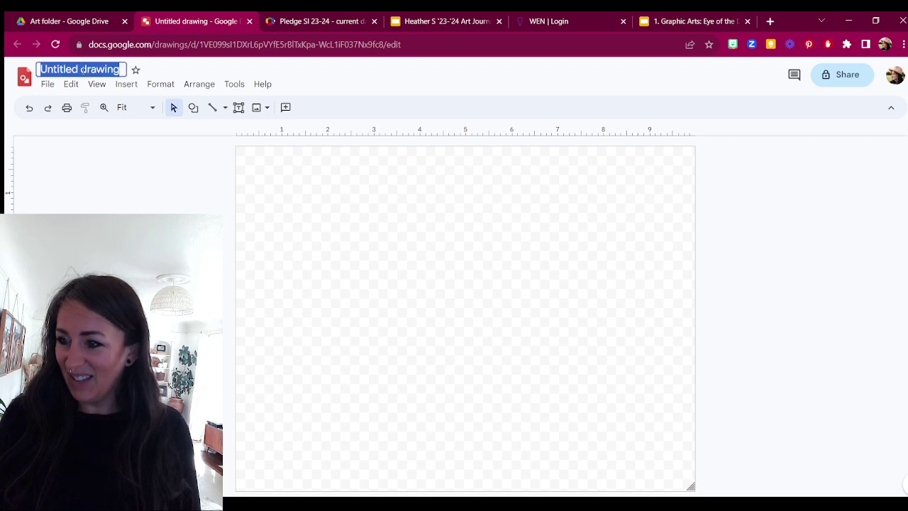
key(ctrl+v)
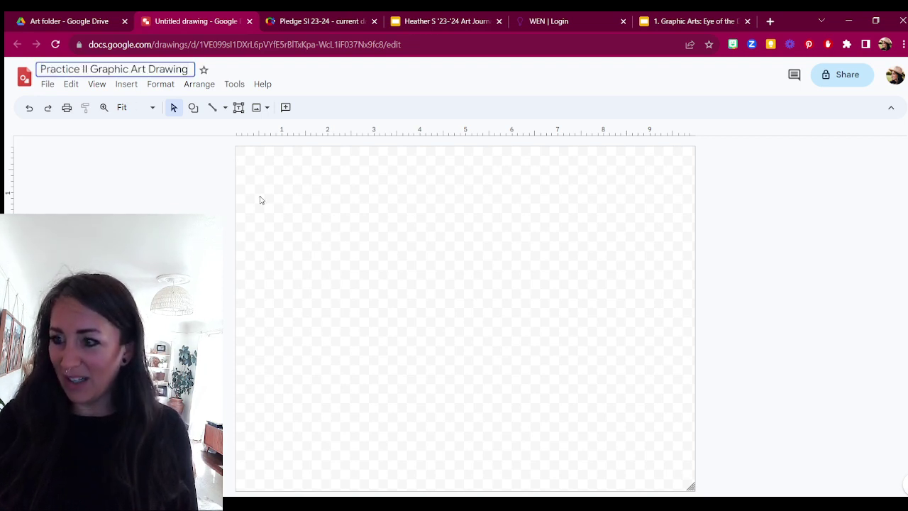
click(342, 227)
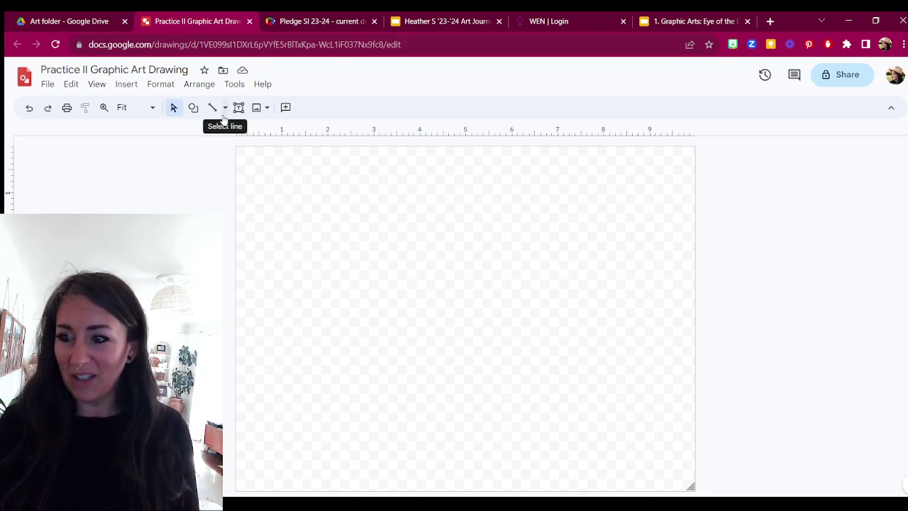
Draw a large smiley face shape and centre it on the canvas
click(195, 108)
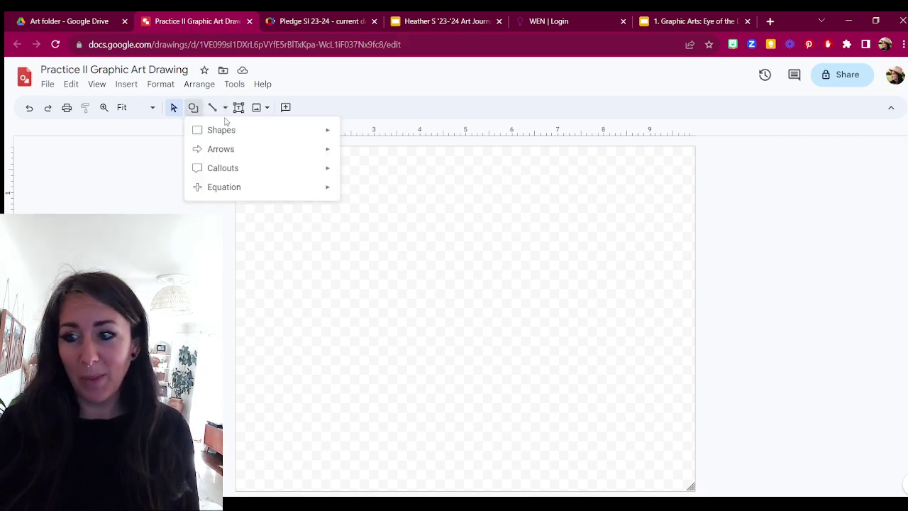
mouse_move(319, 128)
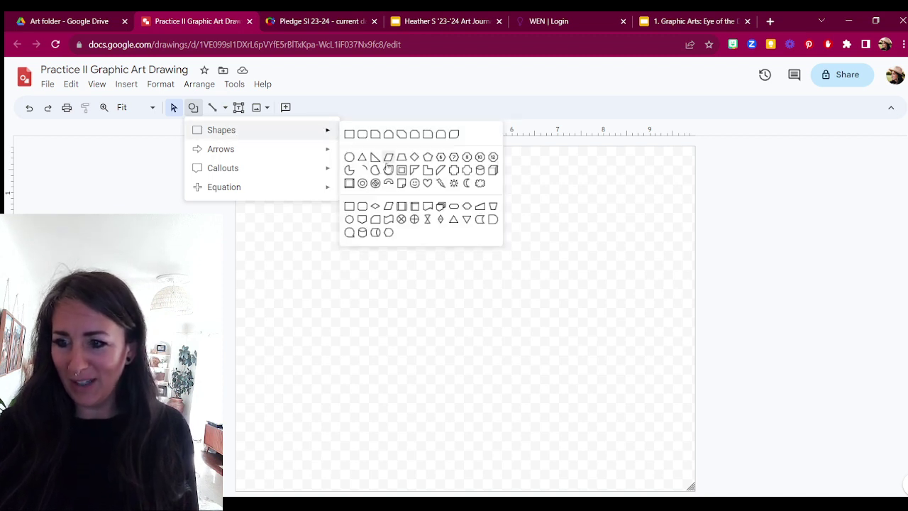
click(420, 185)
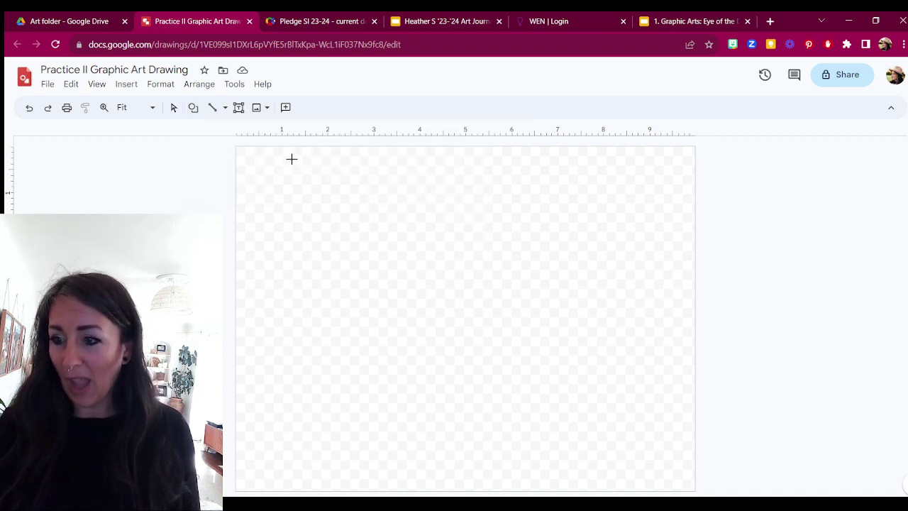
drag(290, 157, 626, 474)
drag(436, 333, 444, 329)
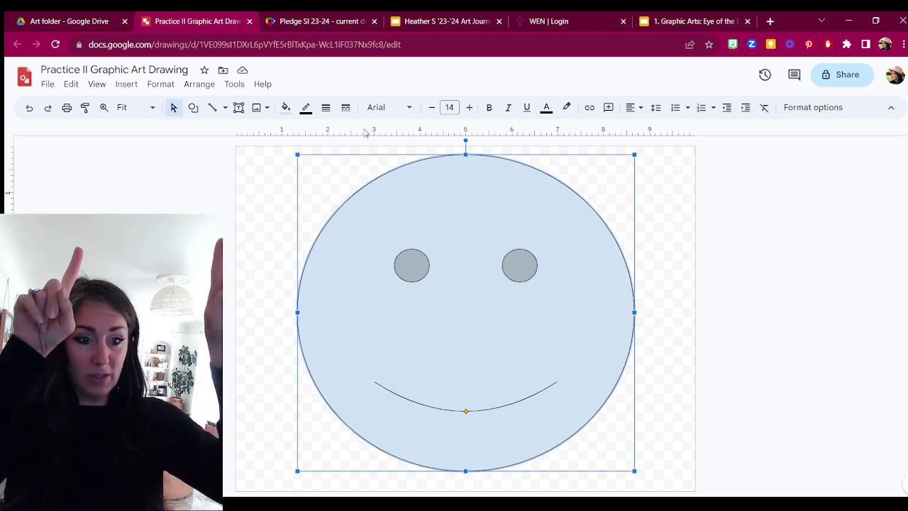
Reselect the smiley face and bring up its Fill color palette
click(670, 225)
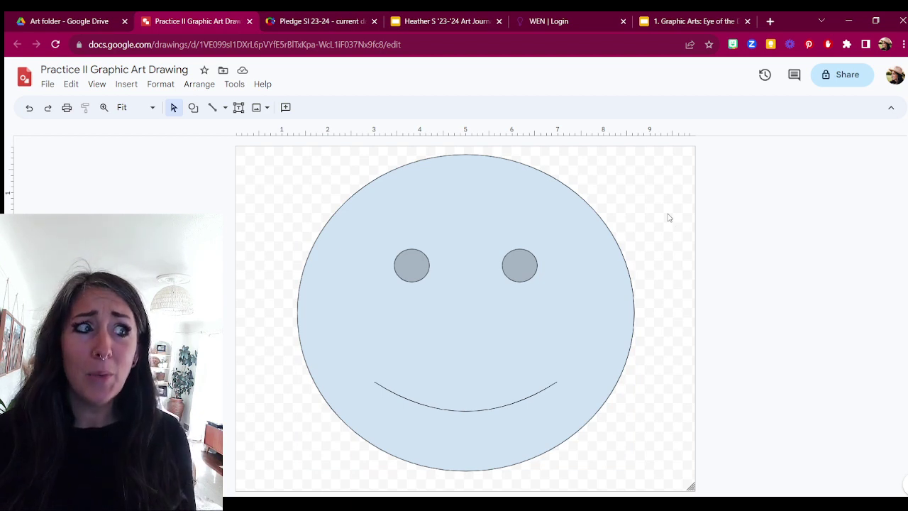
click(488, 195)
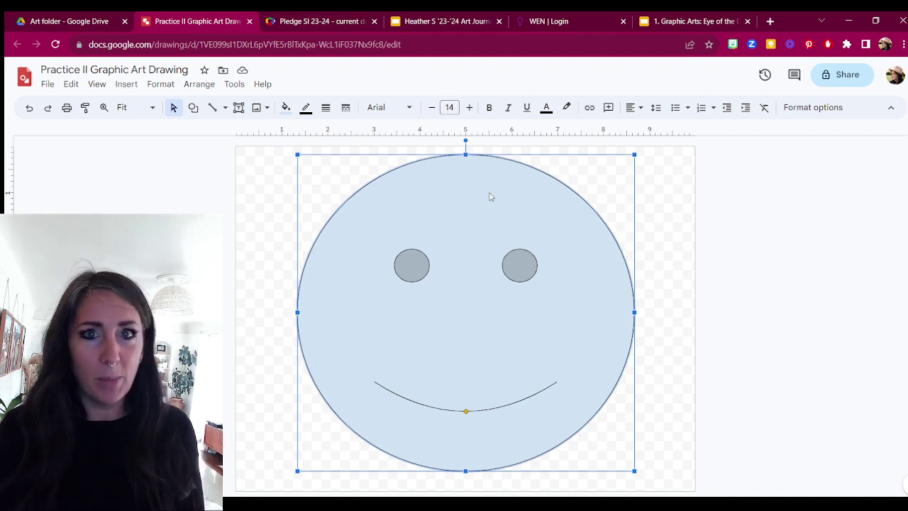
click(286, 110)
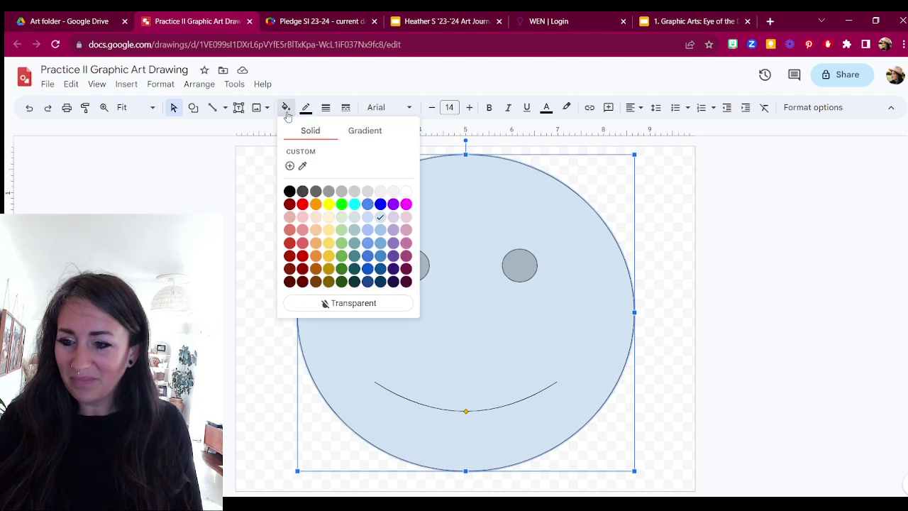
Switch the smiley's Fill color palette to the Gradient swatches
click(364, 137)
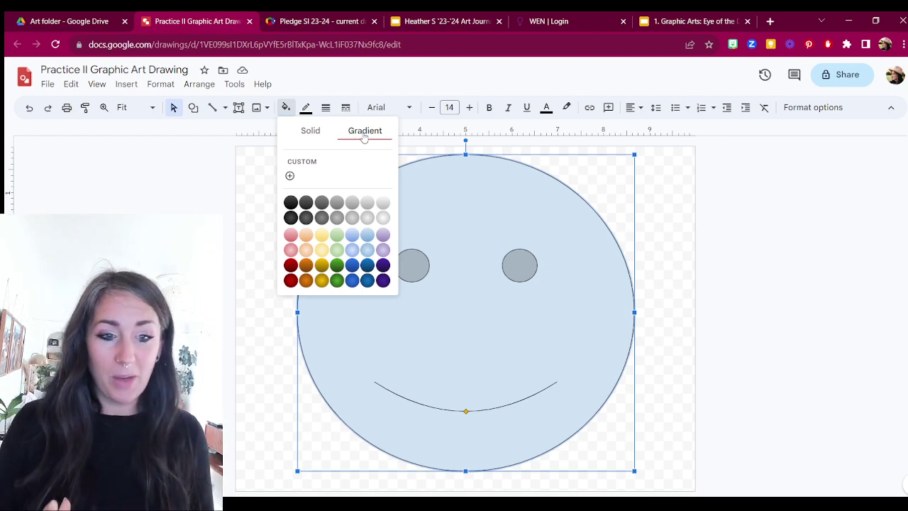
Try a light blue gradient on the smiley, then settle on a gold gradient swatch
click(366, 251)
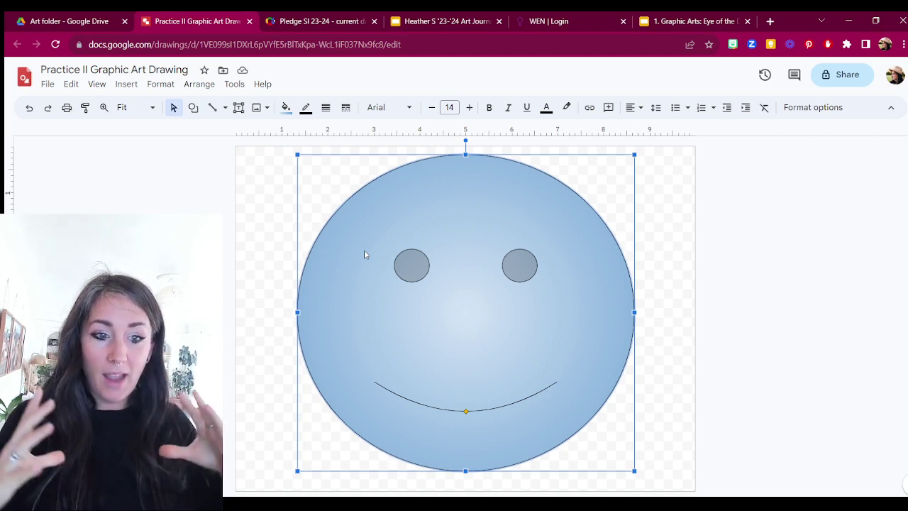
click(286, 107)
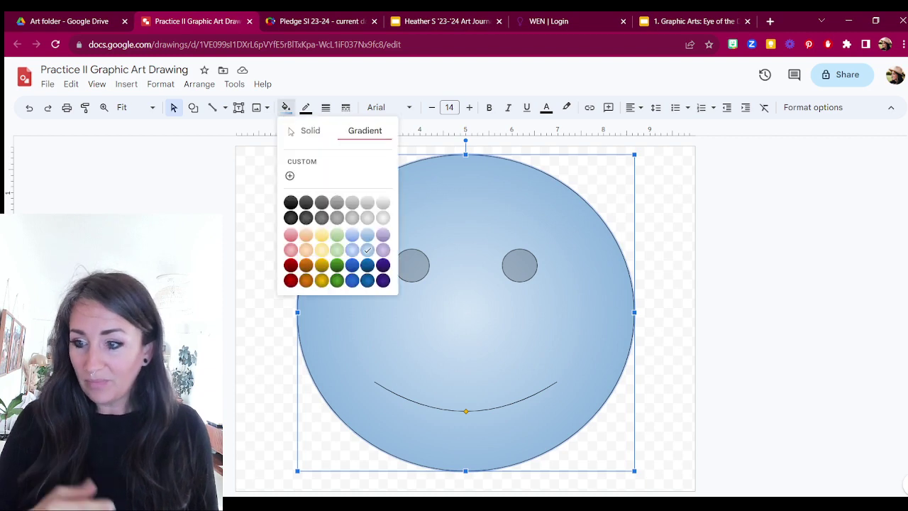
click(317, 264)
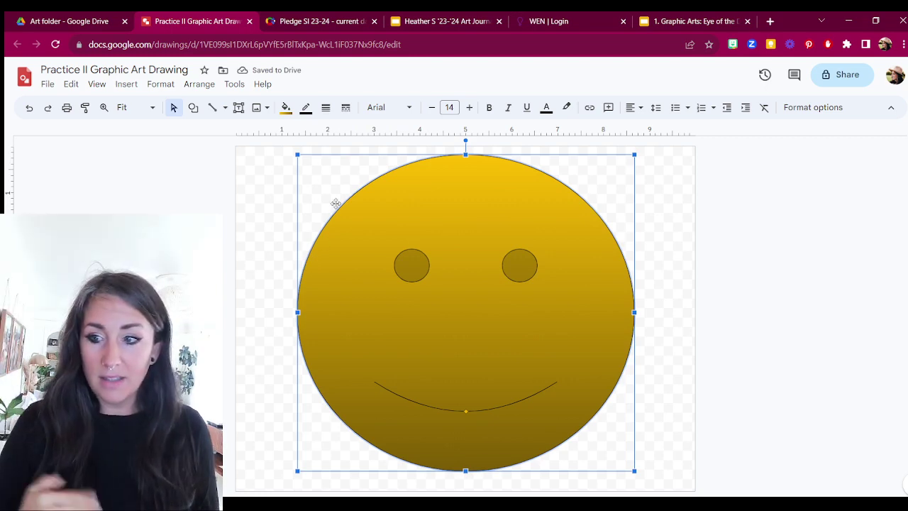
click(285, 109)
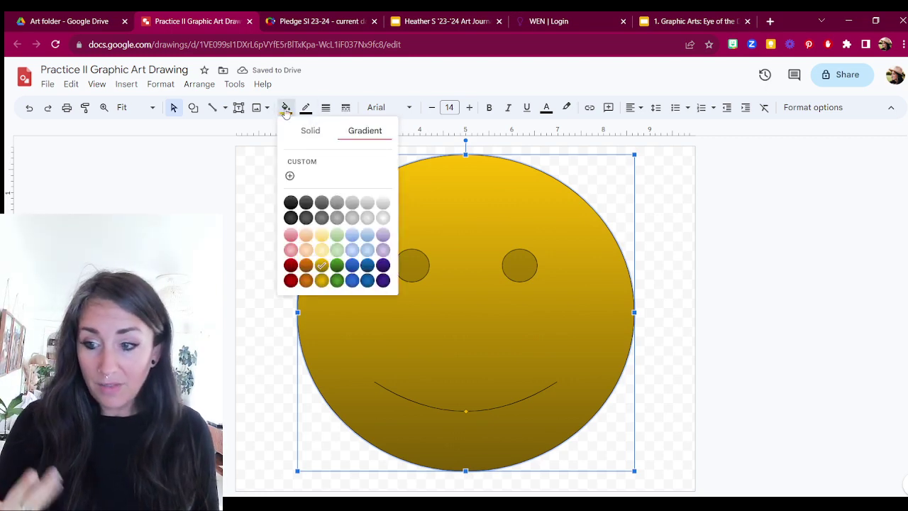
In Custom Gradient, try a radial type with bottom-left and top-left centres
click(304, 161)
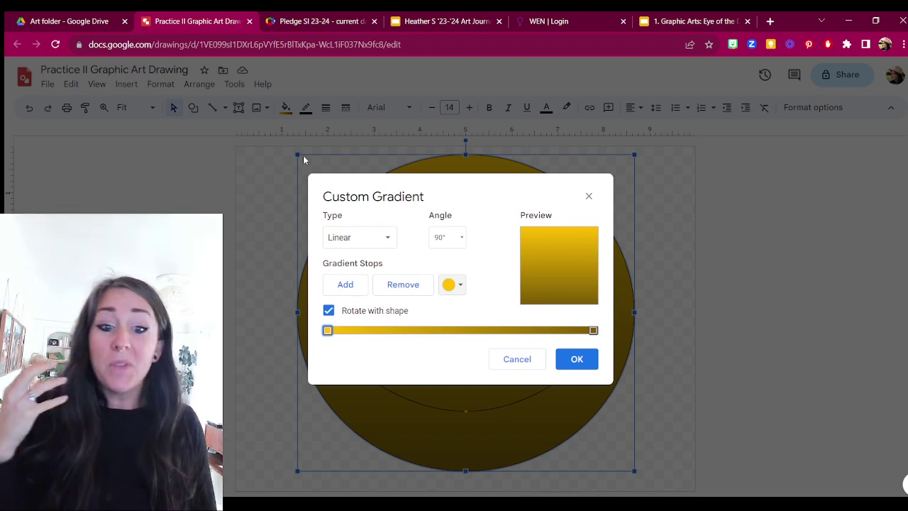
click(365, 237)
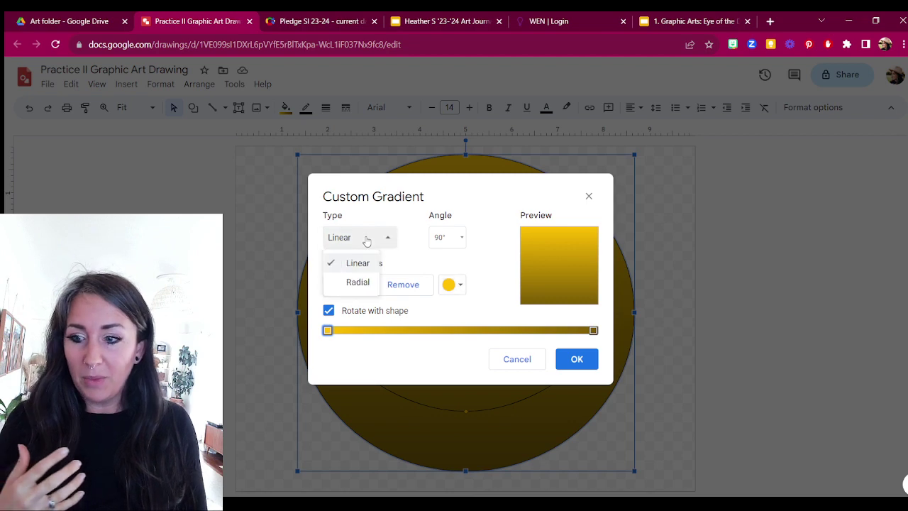
click(357, 283)
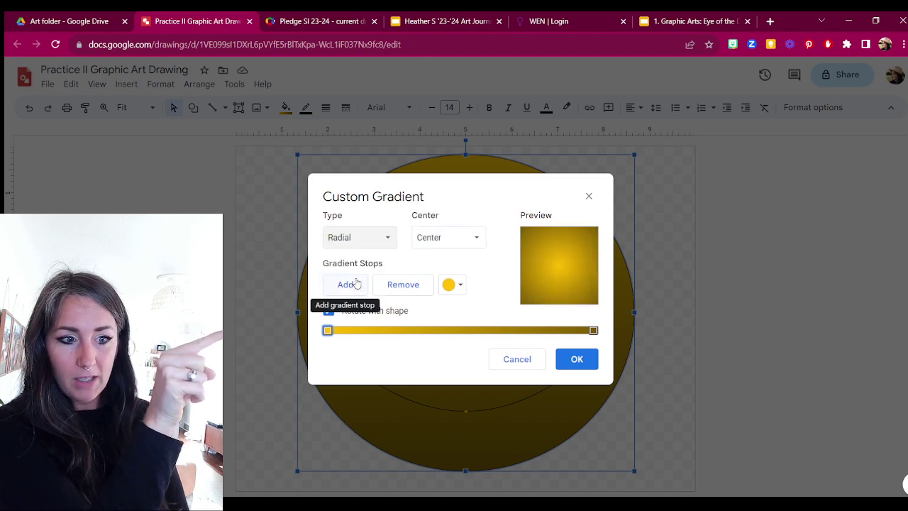
click(353, 240)
click(355, 261)
click(354, 237)
click(355, 283)
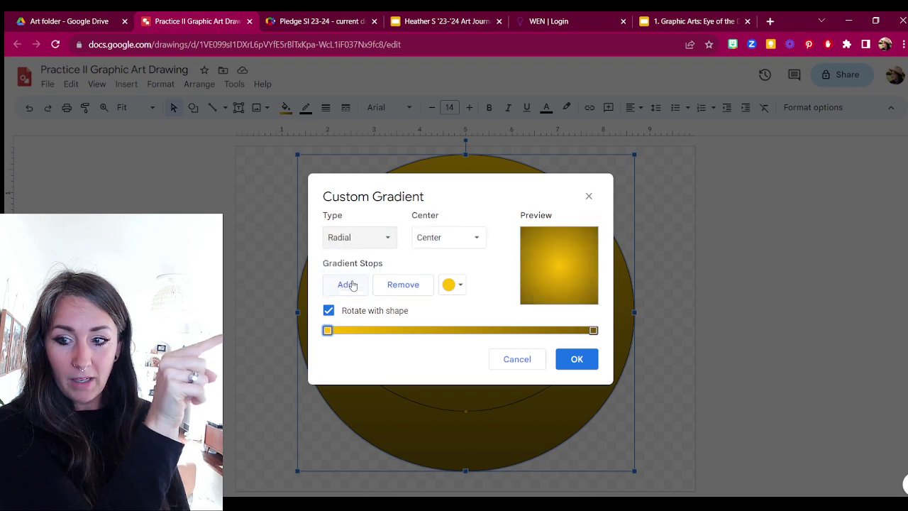
click(443, 240)
click(452, 320)
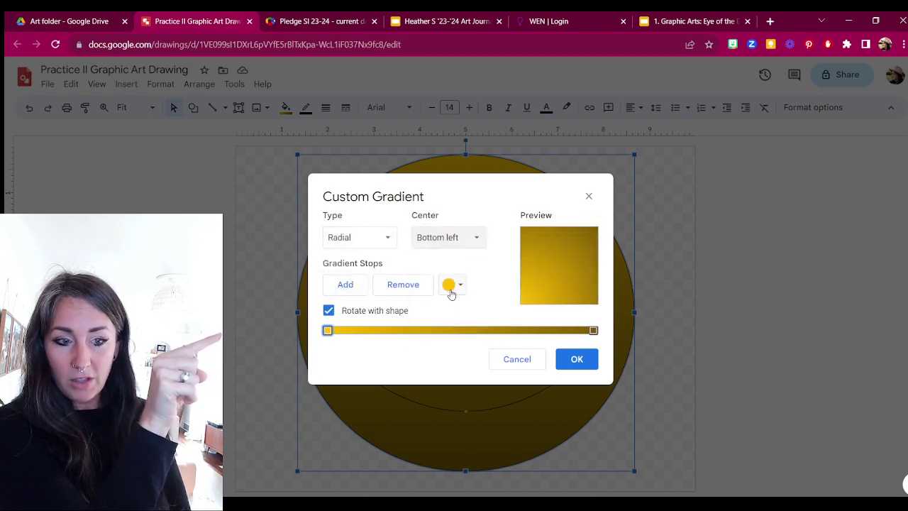
click(454, 238)
click(451, 281)
Return the gradient to linear, trying 180° before settling on a 315° angle
click(375, 239)
click(367, 263)
click(444, 237)
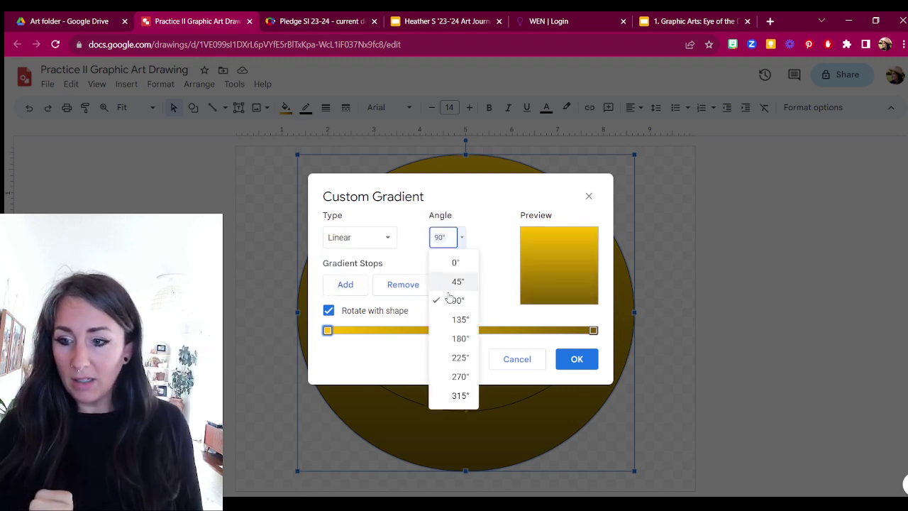
click(451, 331)
click(460, 242)
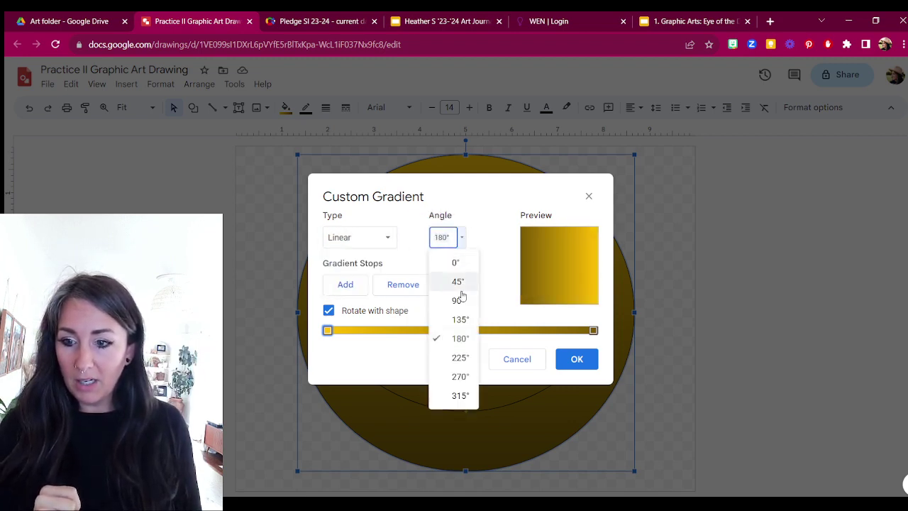
click(457, 394)
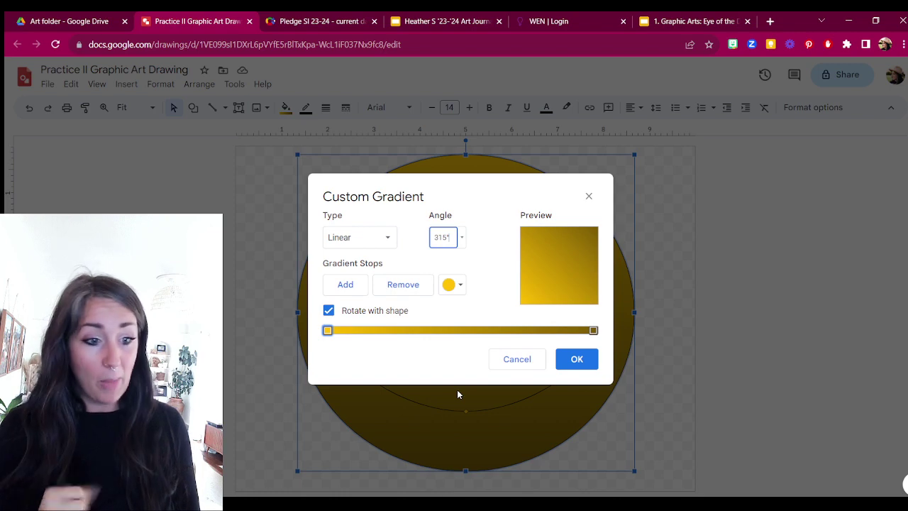
Add a purple stop and a dark navy stop toward the start of the gradient
click(347, 285)
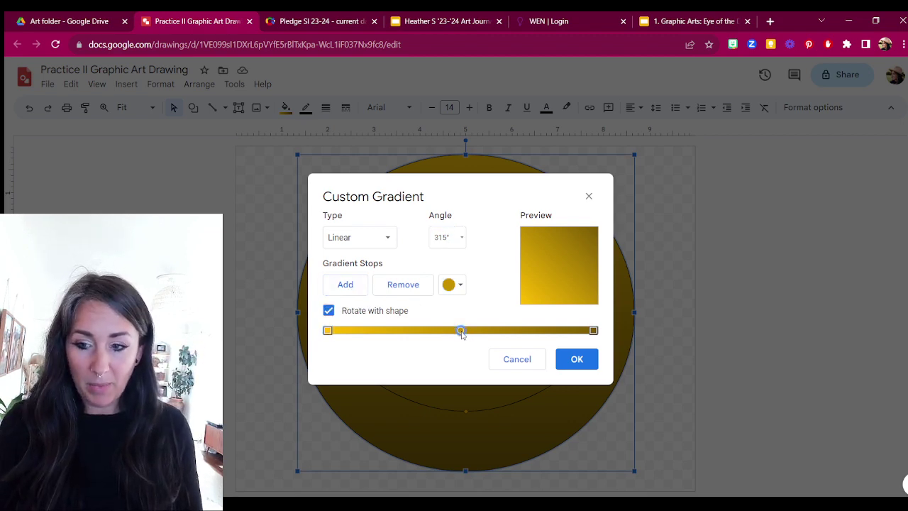
drag(461, 331, 513, 330)
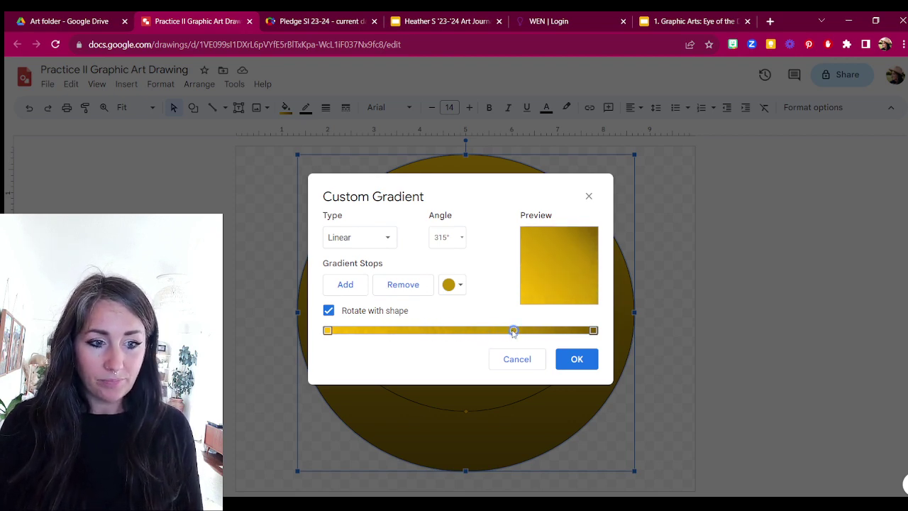
click(454, 284)
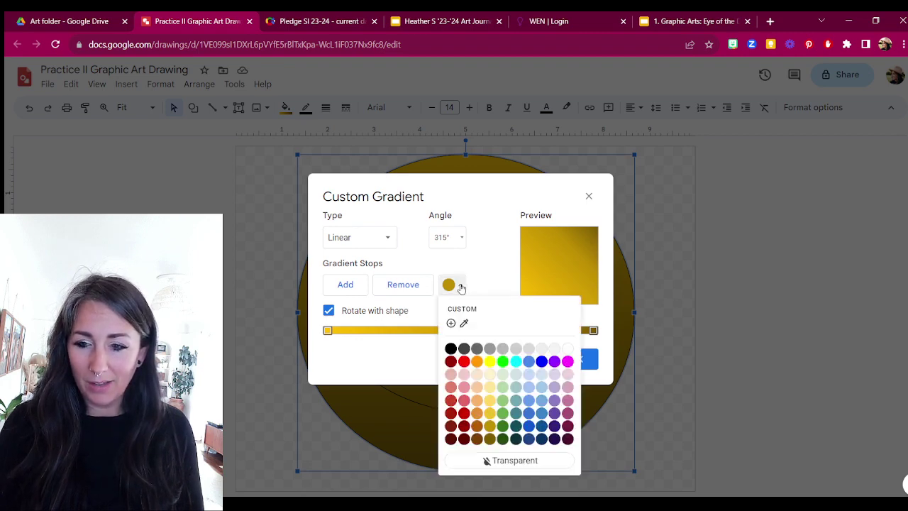
click(554, 415)
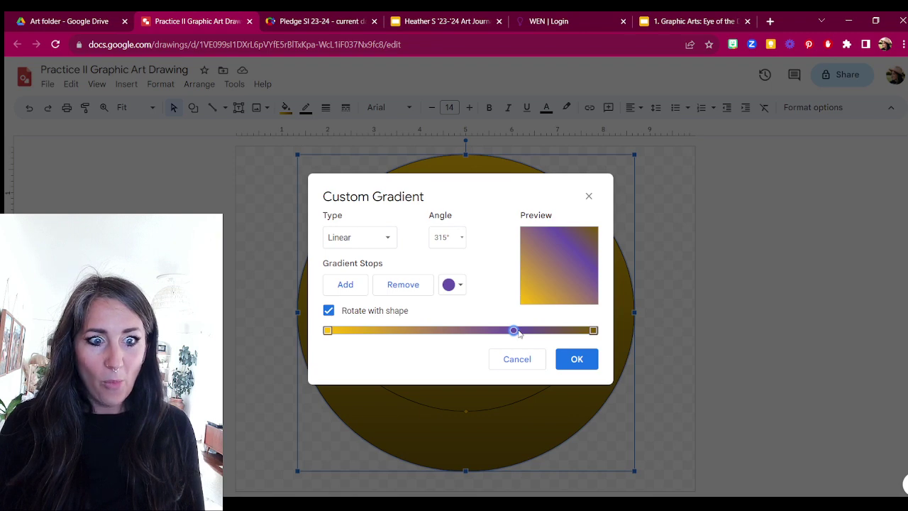
drag(515, 333, 393, 335)
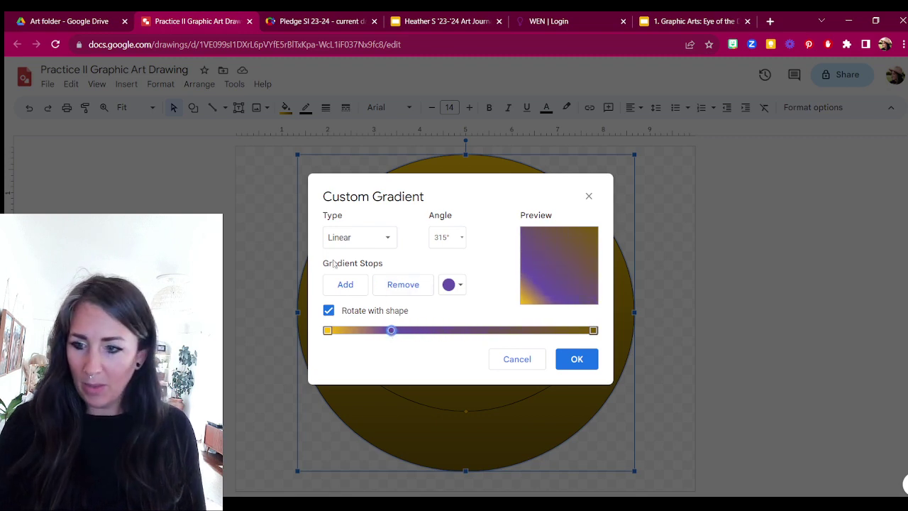
click(348, 285)
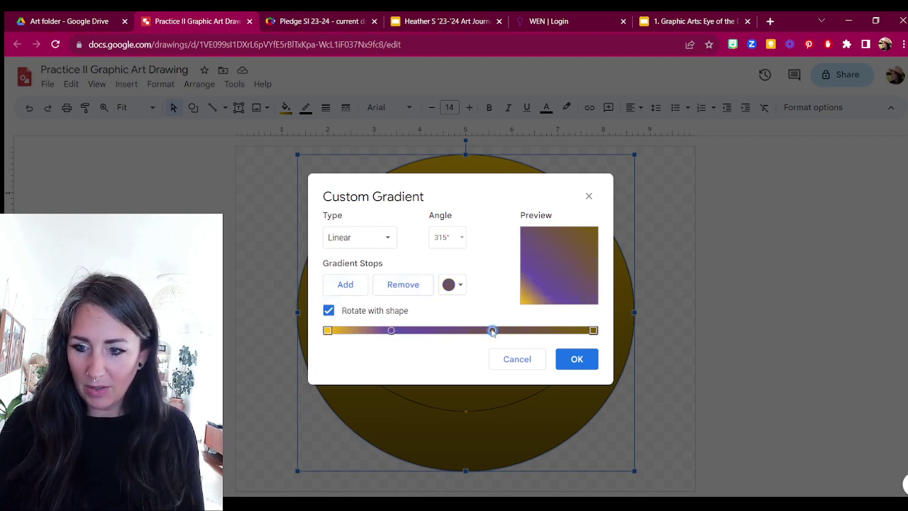
drag(493, 331, 434, 331)
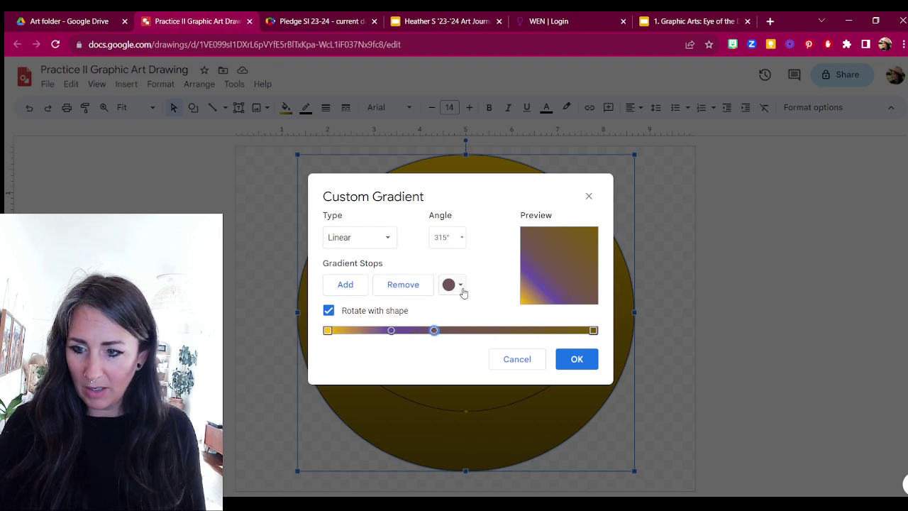
click(457, 285)
click(555, 442)
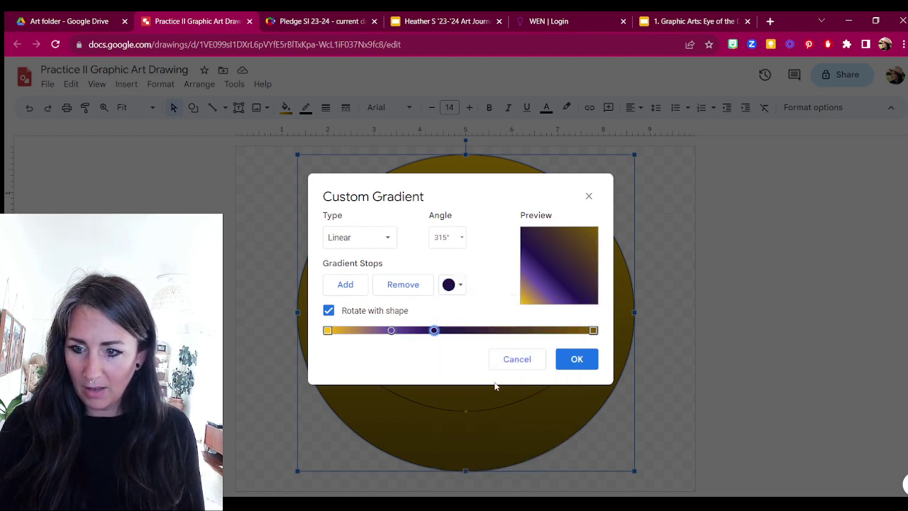
Switch the gradient to radial, add a black end stop, and apply it
click(380, 245)
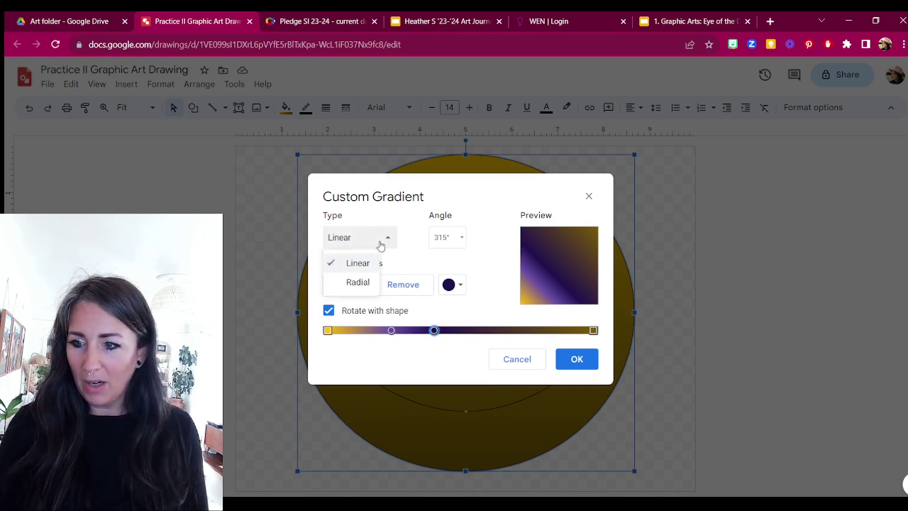
click(357, 281)
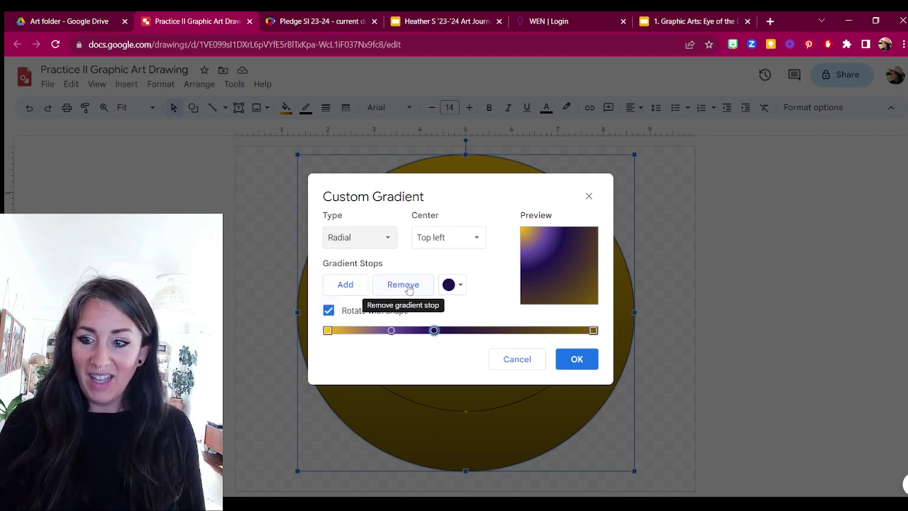
click(351, 285)
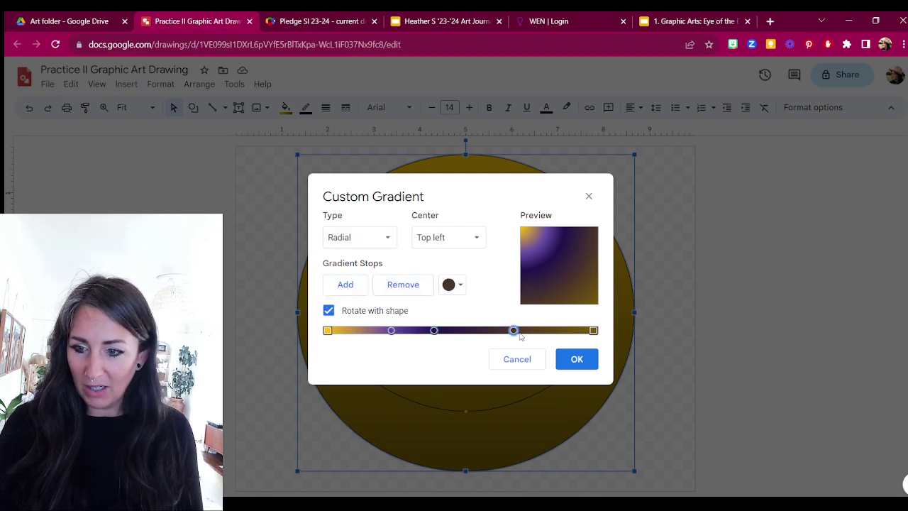
click(458, 285)
click(450, 349)
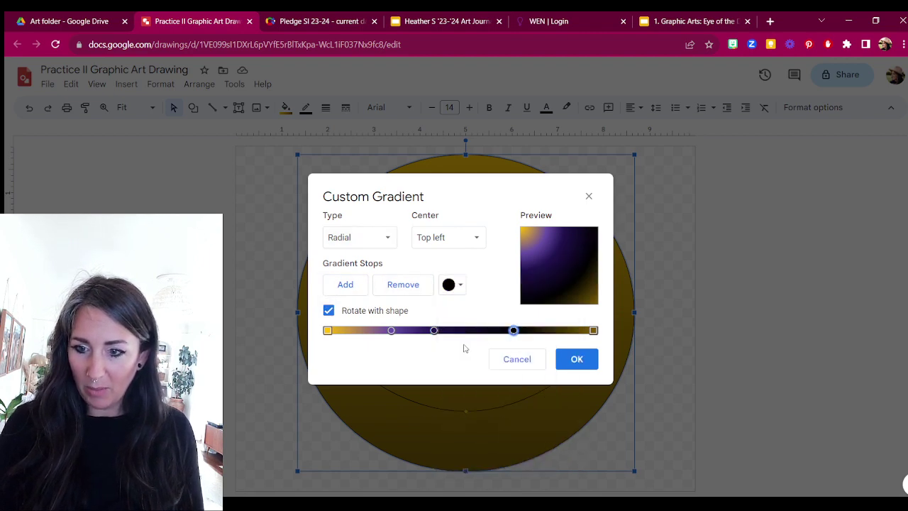
drag(513, 330, 605, 332)
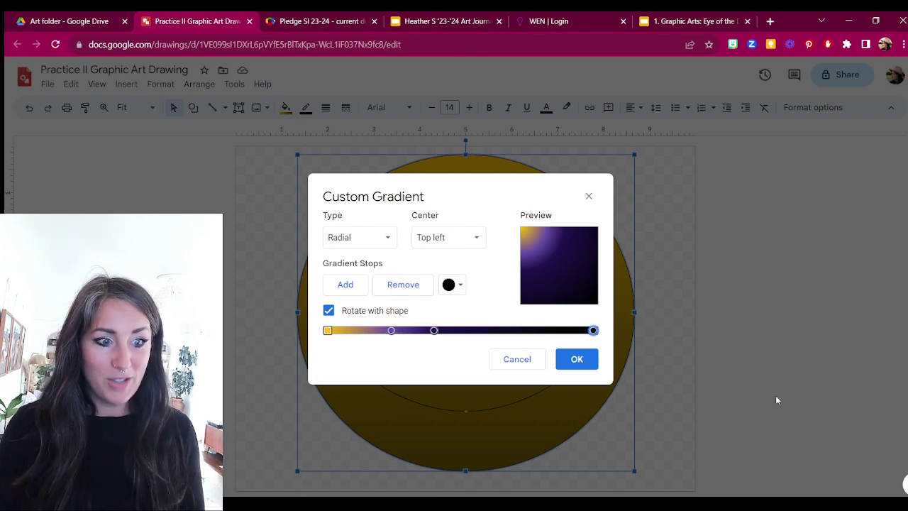
click(587, 360)
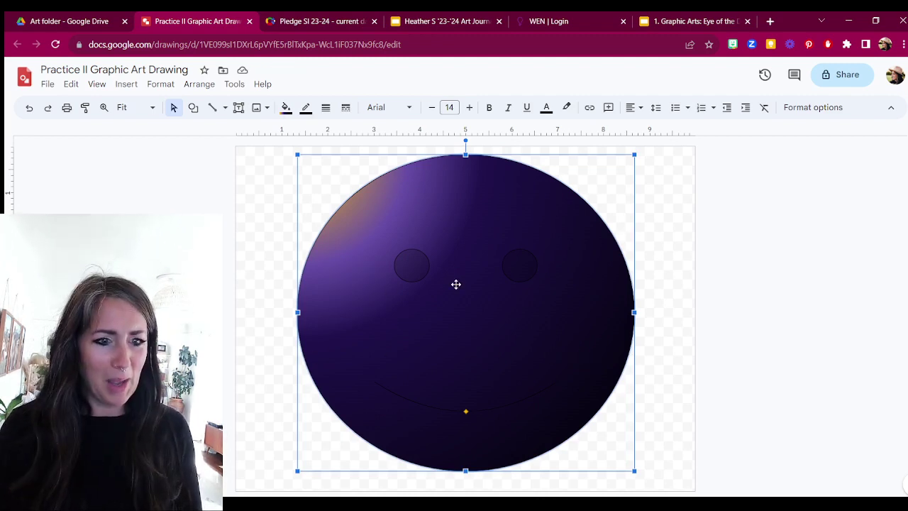
Slide the dark and purple gradient stops further toward the end and apply
click(286, 107)
click(306, 177)
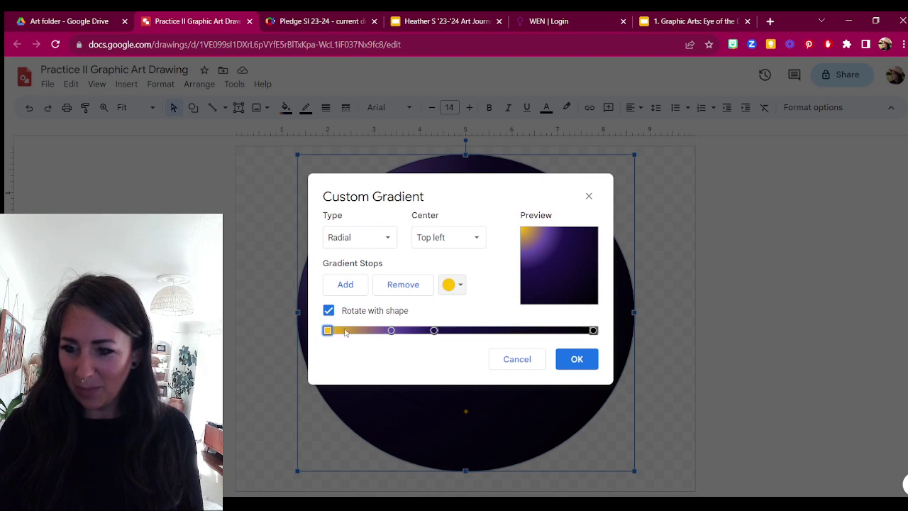
drag(433, 331, 550, 332)
drag(390, 331, 498, 333)
click(587, 359)
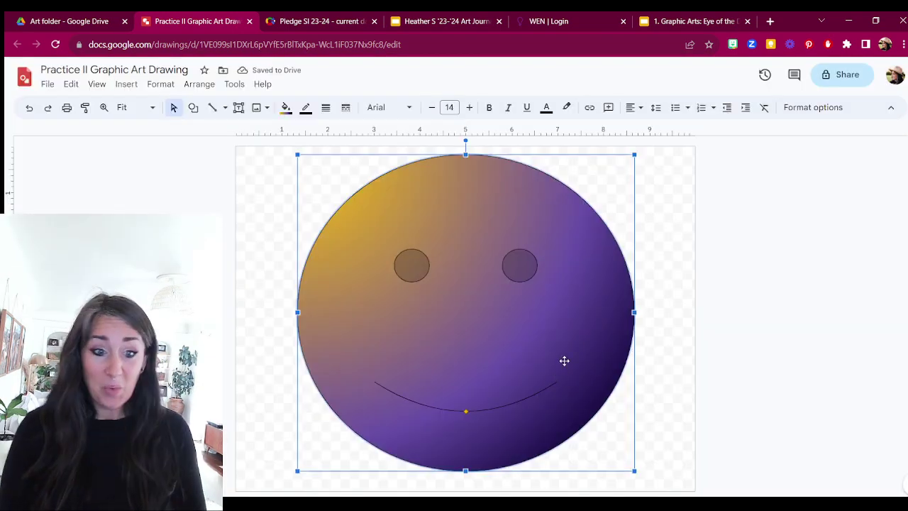
Set the radial gradient centre to Center, then shrink the face toward the upper left
click(286, 107)
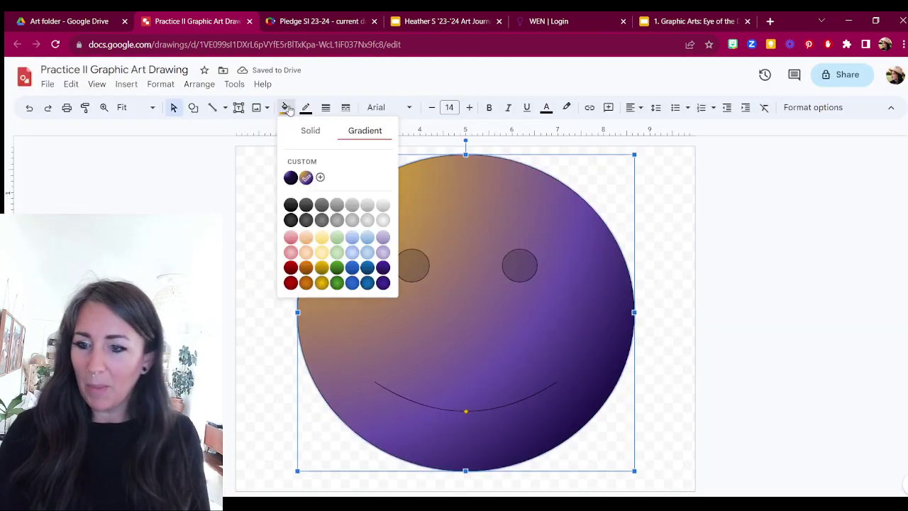
click(303, 179)
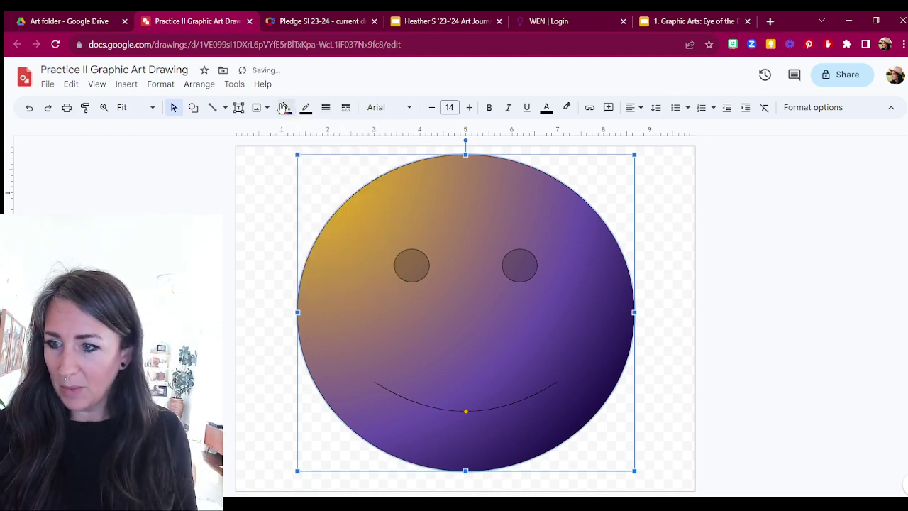
click(286, 107)
click(320, 176)
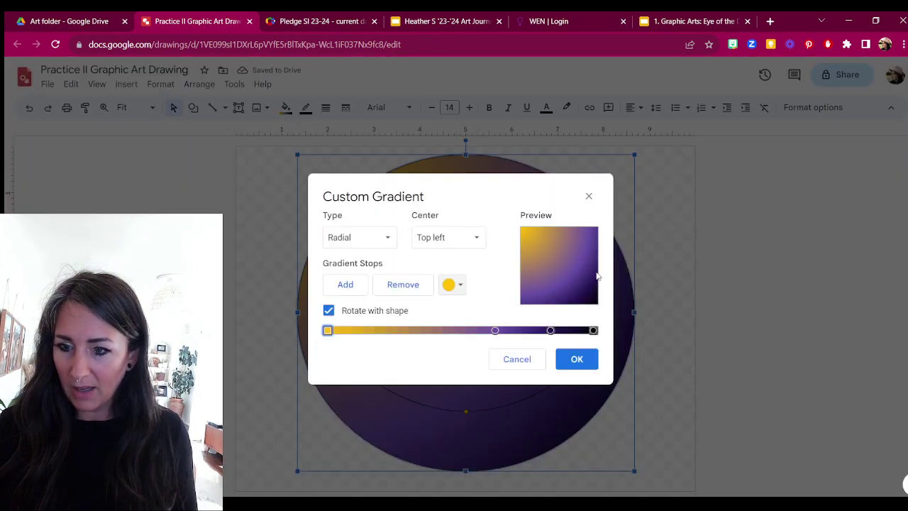
click(436, 240)
click(445, 264)
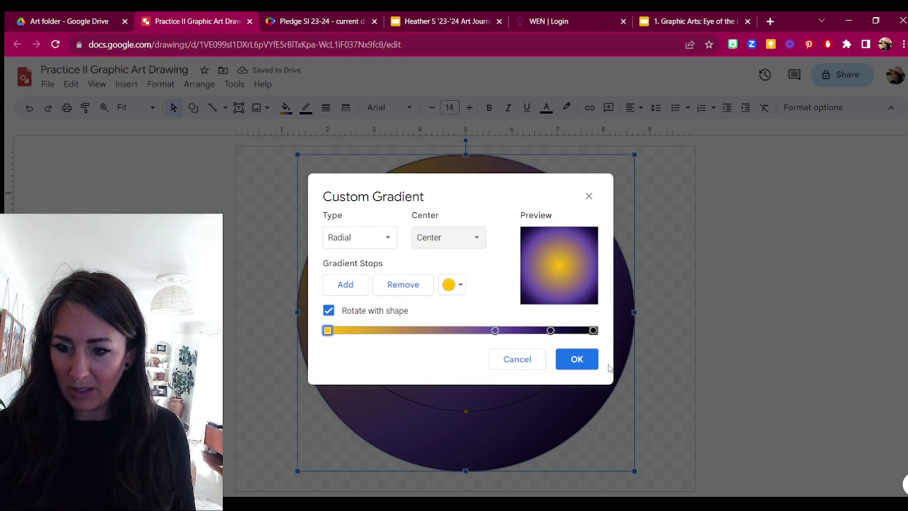
click(583, 360)
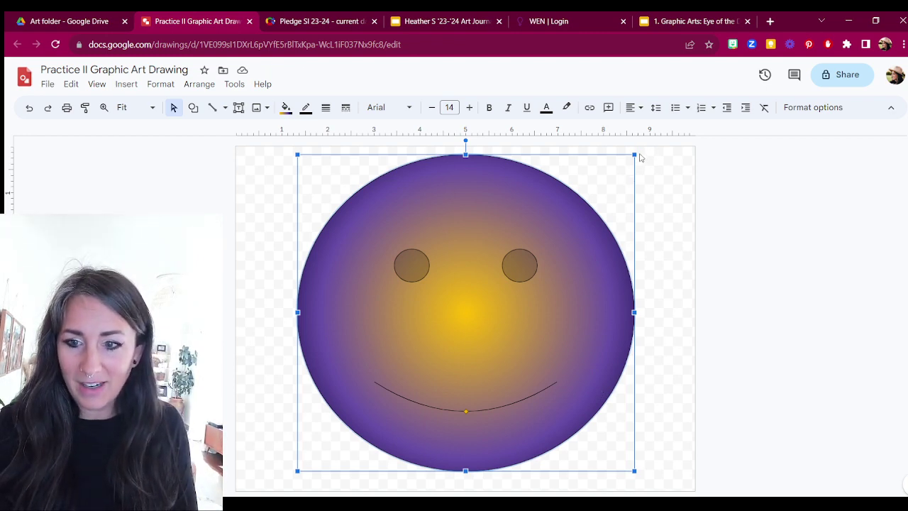
drag(634, 154, 418, 356)
drag(358, 409, 356, 223)
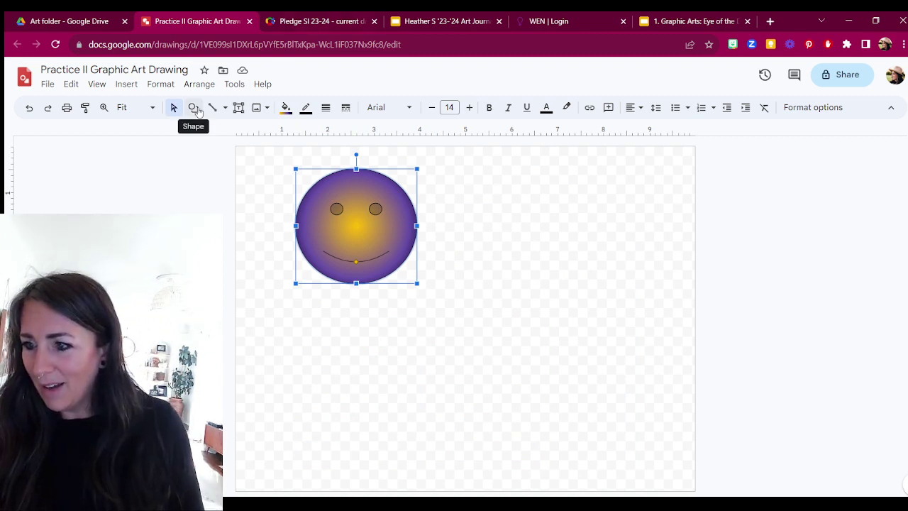
Draw a thought-bubble cloud callout beside the smiley face
click(193, 107)
mouse_move(230, 169)
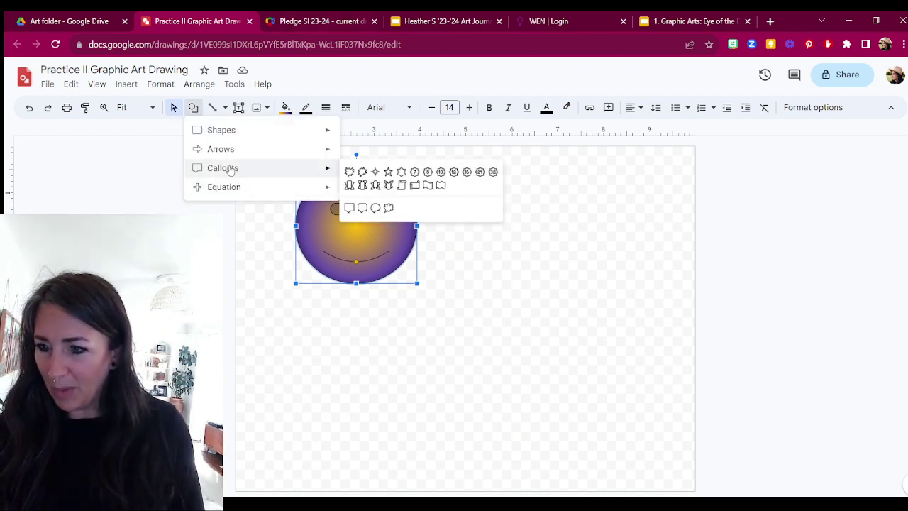
click(387, 207)
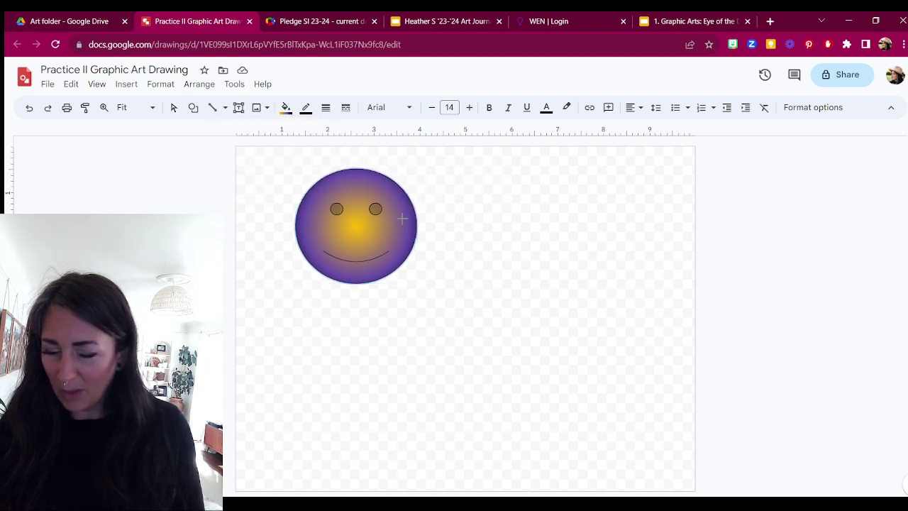
drag(402, 219, 623, 385)
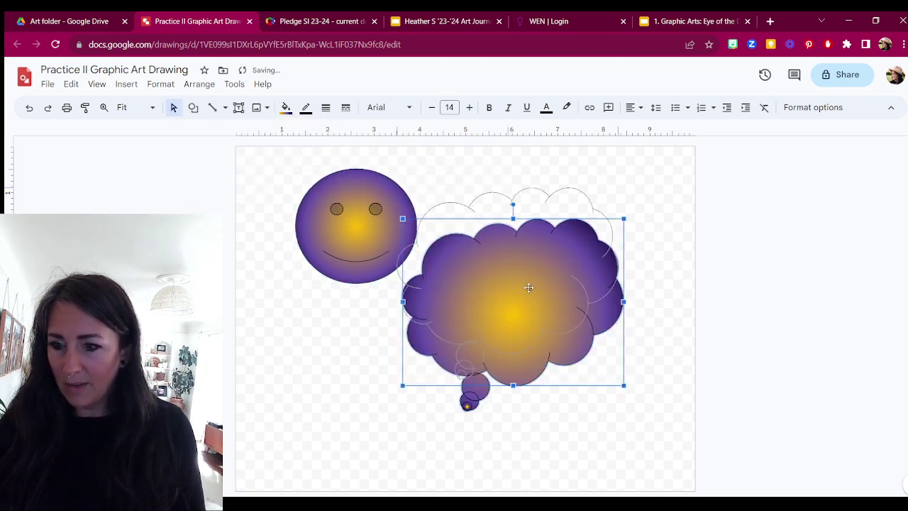
drag(528, 287, 524, 255)
Make the cloud's custom gradient linear at 90° and delete its purple, dark and black stops
click(286, 107)
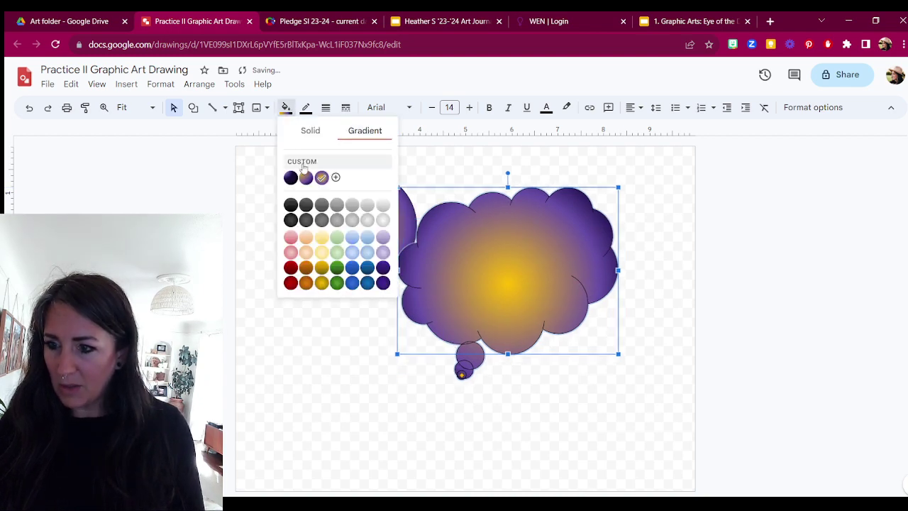
click(322, 178)
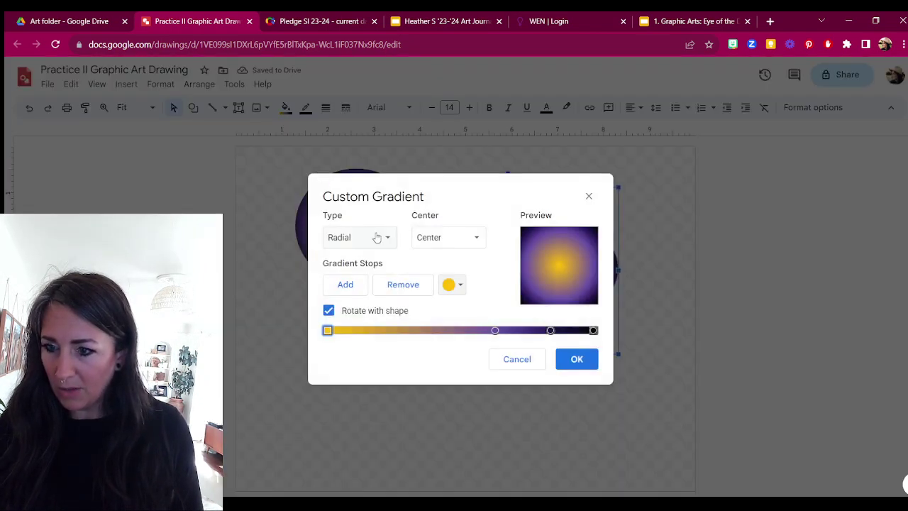
click(376, 238)
click(359, 262)
click(447, 237)
click(465, 307)
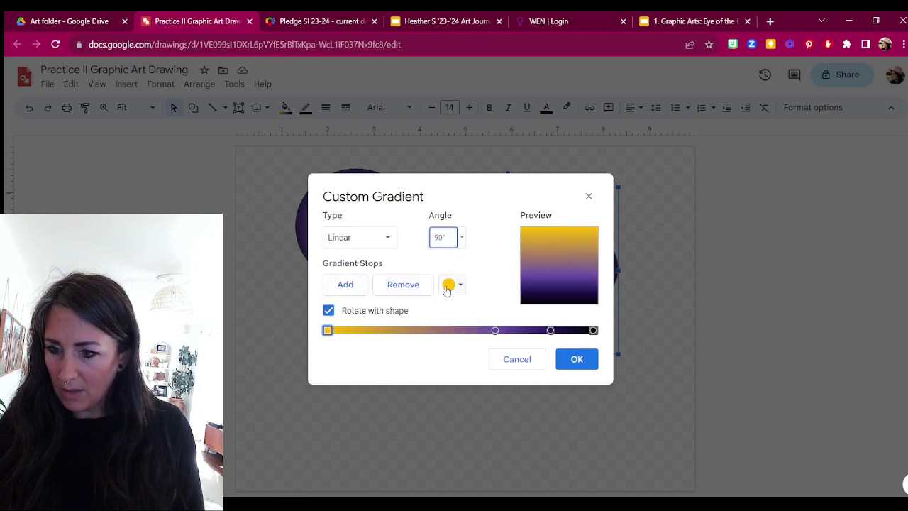
click(494, 330)
click(403, 285)
click(550, 331)
click(403, 285)
click(592, 331)
click(403, 285)
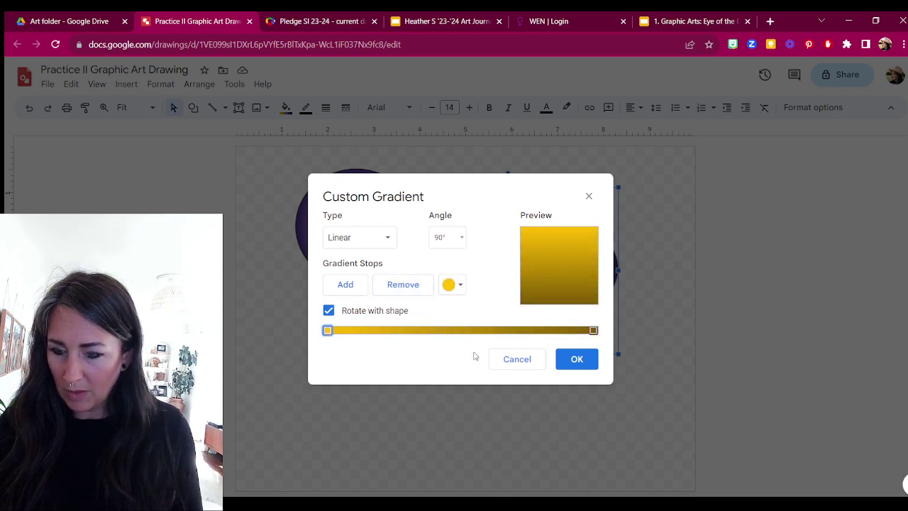
Colour the stops light blue, light grey and dark navy, apply, then nudge the smiley lower
click(458, 286)
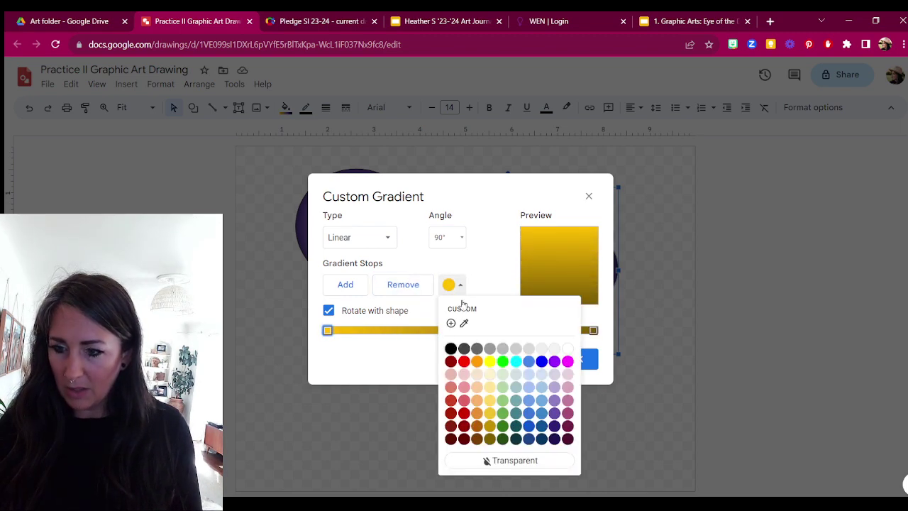
click(540, 387)
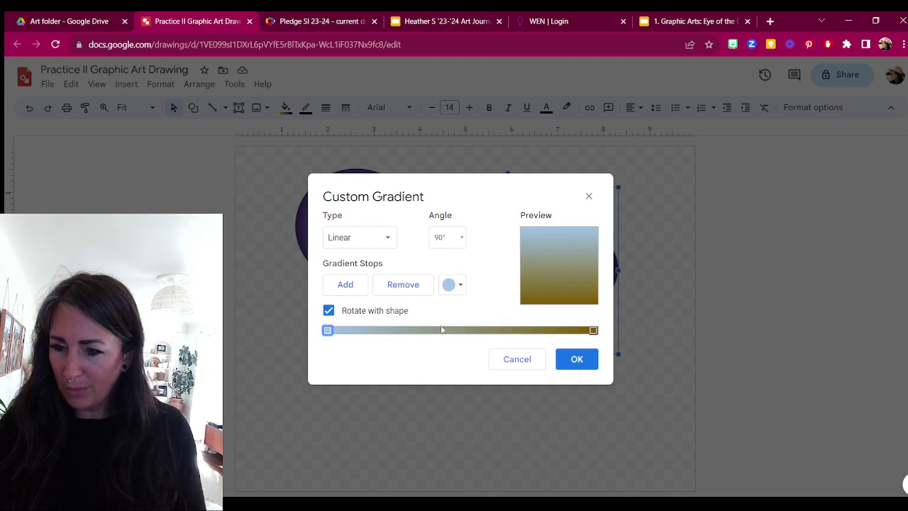
click(593, 331)
click(454, 285)
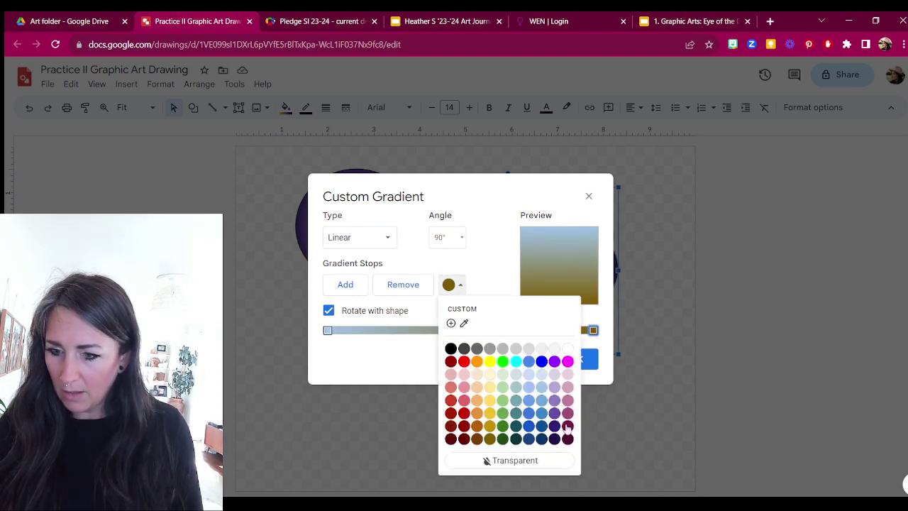
click(543, 436)
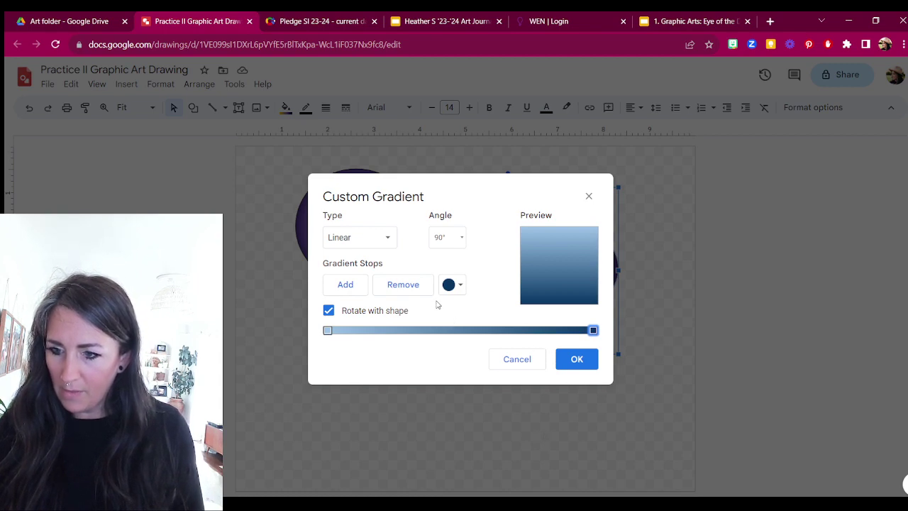
click(360, 289)
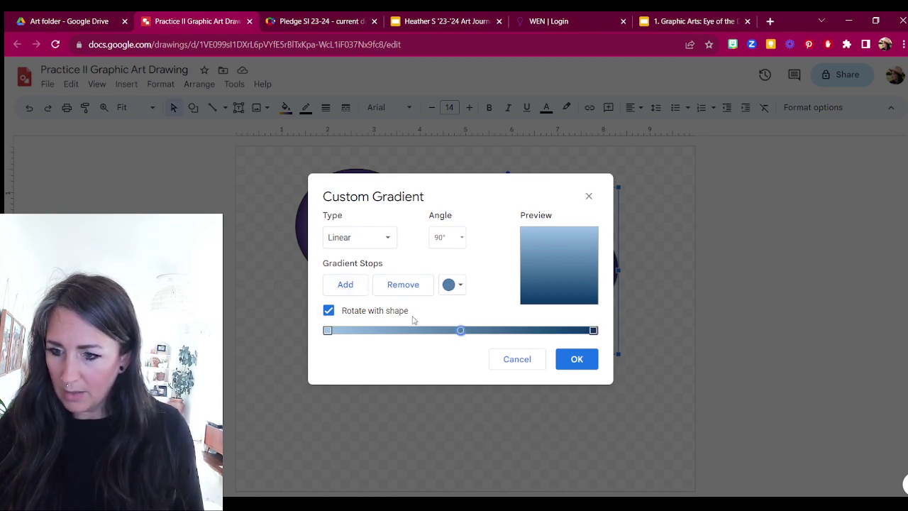
click(449, 287)
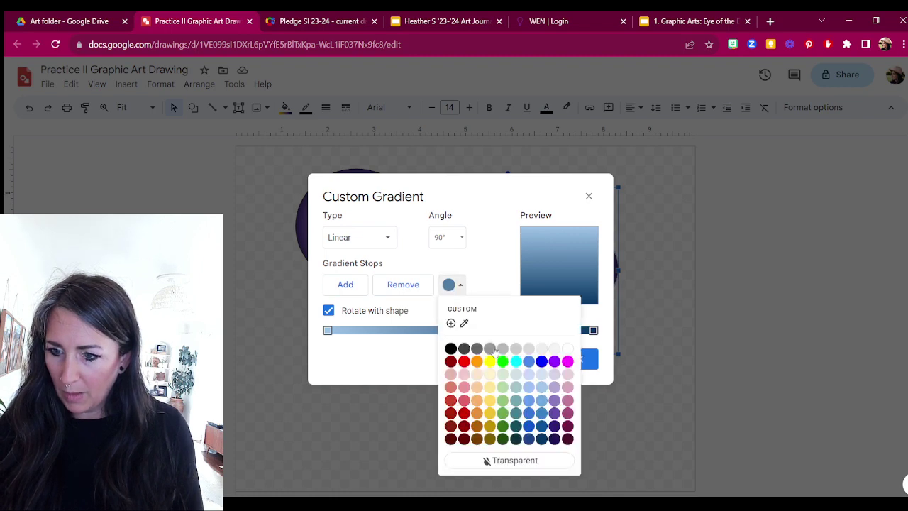
click(540, 349)
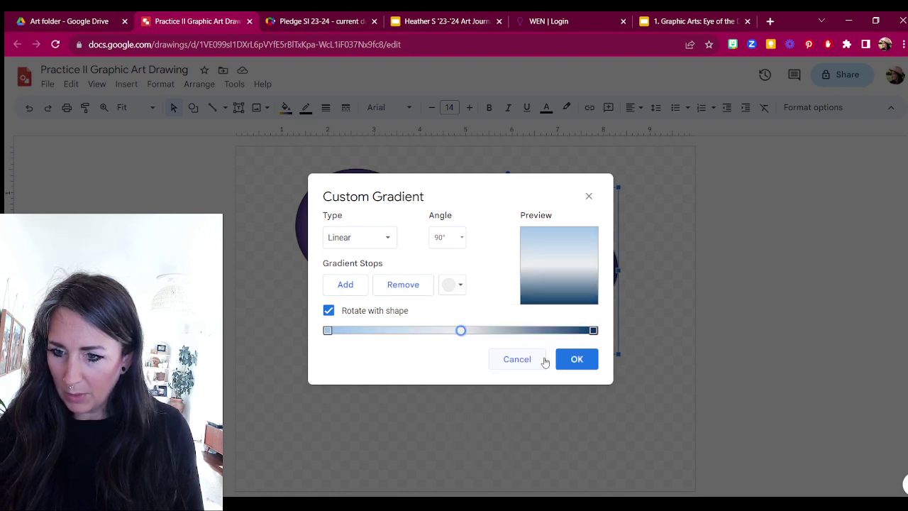
click(580, 362)
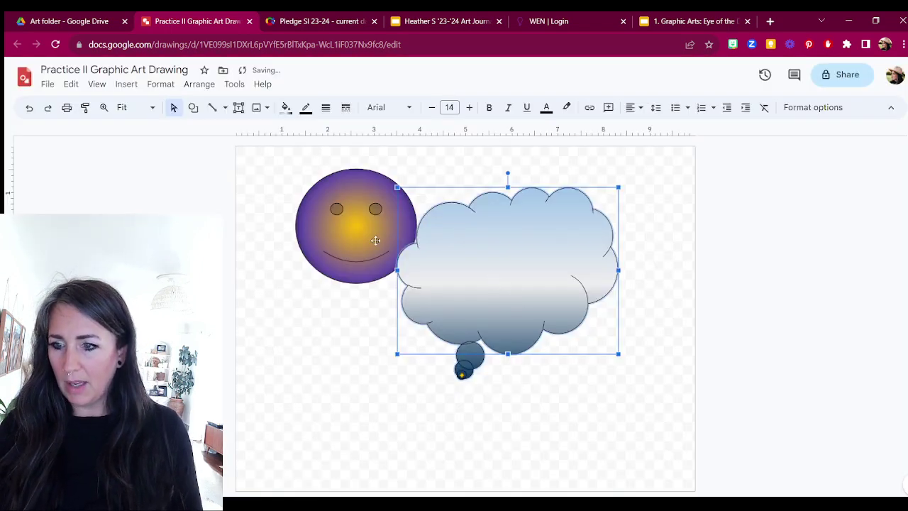
drag(380, 234, 404, 387)
Move the thought cloud left and down so it overlaps the smiley face's upper right
drag(524, 273, 453, 301)
click(630, 317)
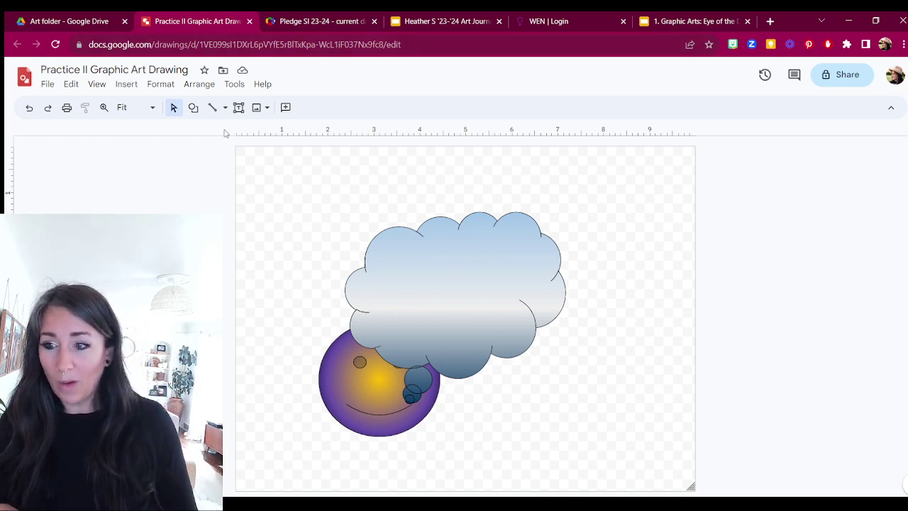
Draw a crescent moon shape at the upper left of the canvas
click(194, 108)
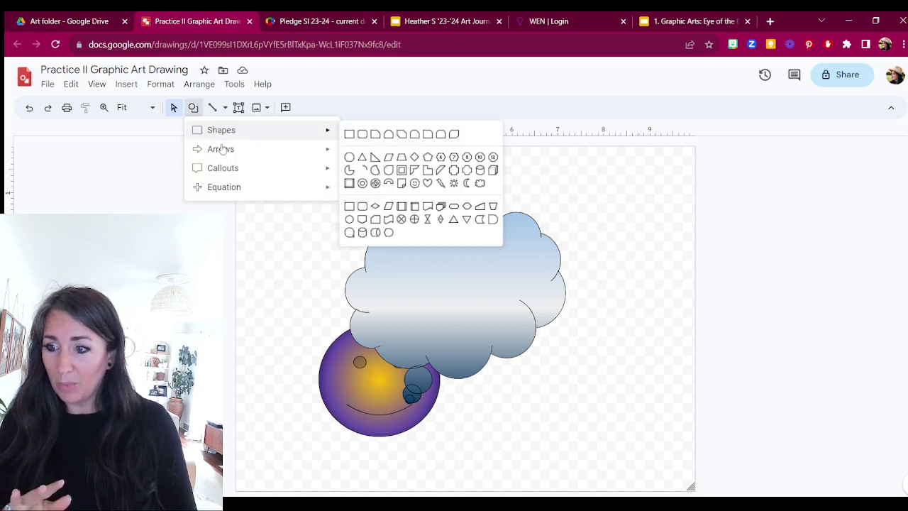
click(466, 183)
drag(339, 167, 500, 323)
drag(391, 254, 353, 244)
Fill the moon with the same purple-to-yellow radial gradient as the face
click(286, 107)
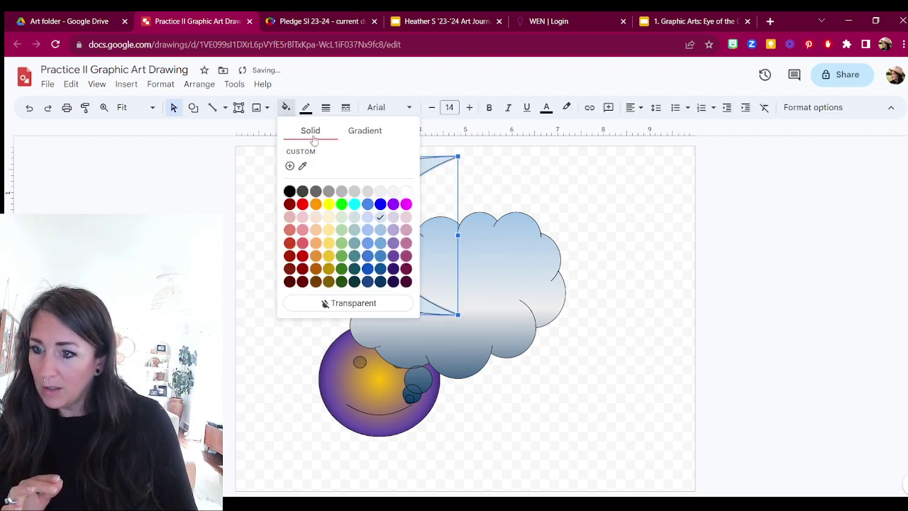
click(367, 133)
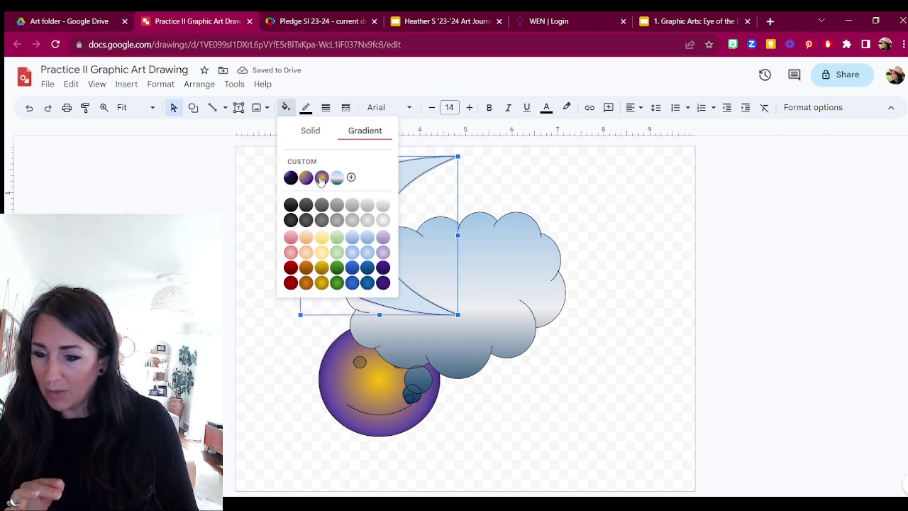
click(320, 178)
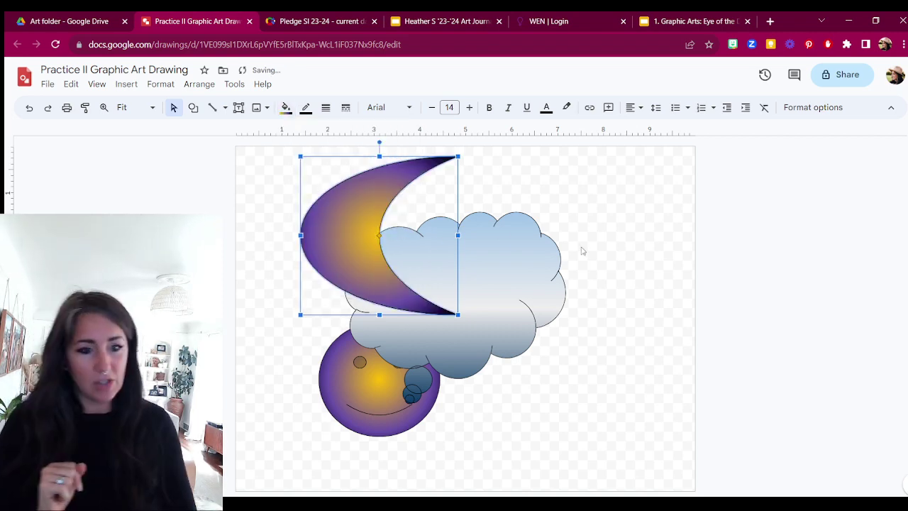
click(615, 289)
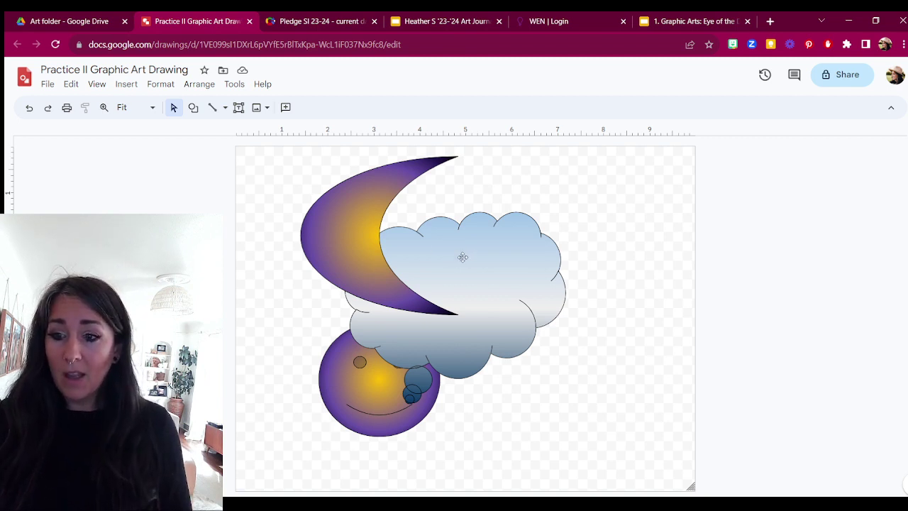
Send the thought cloud to the back with Order > Send to back, behind the moon and face
click(487, 266)
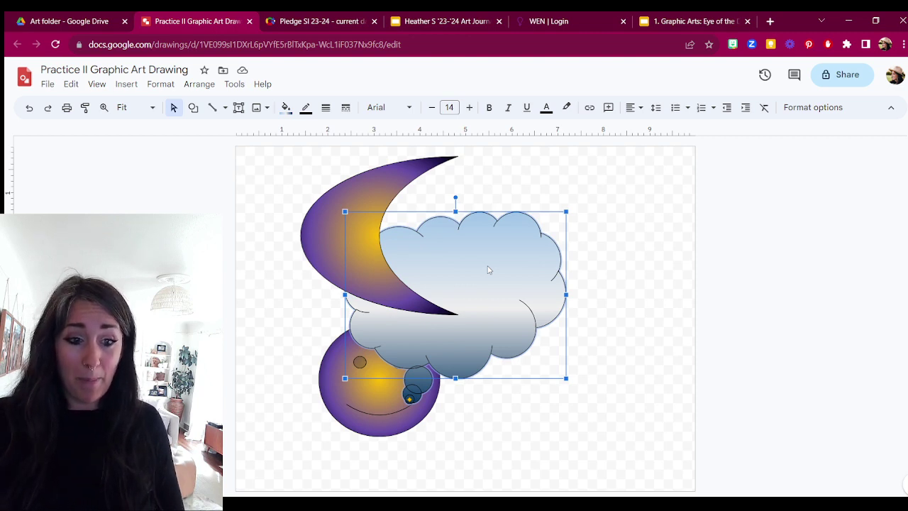
right_click(487, 269)
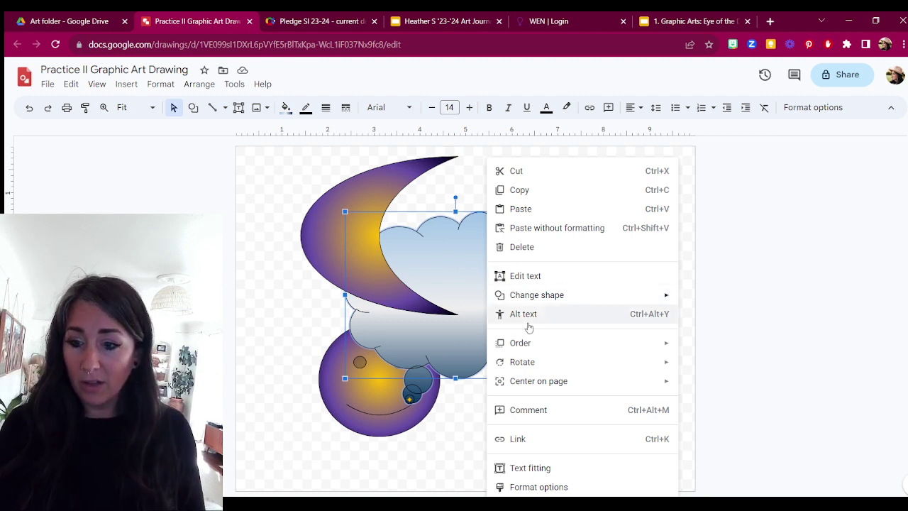
mouse_move(537, 344)
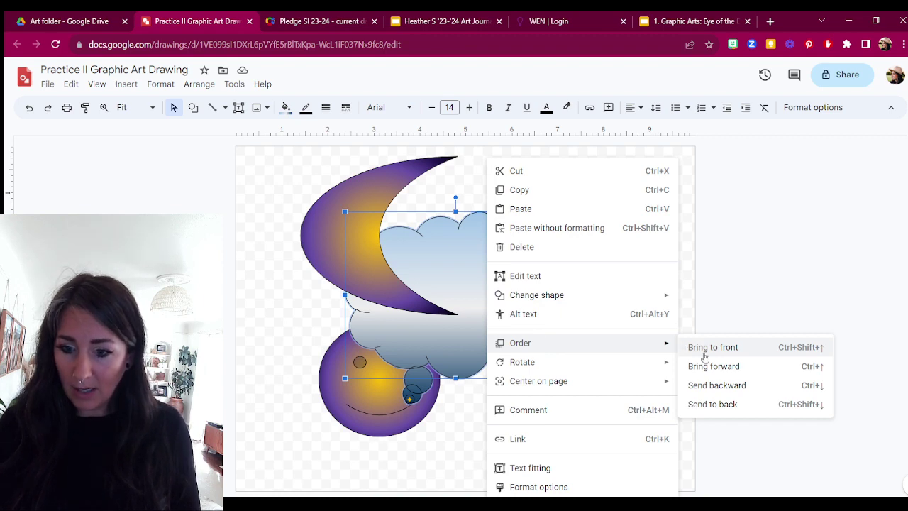
click(727, 398)
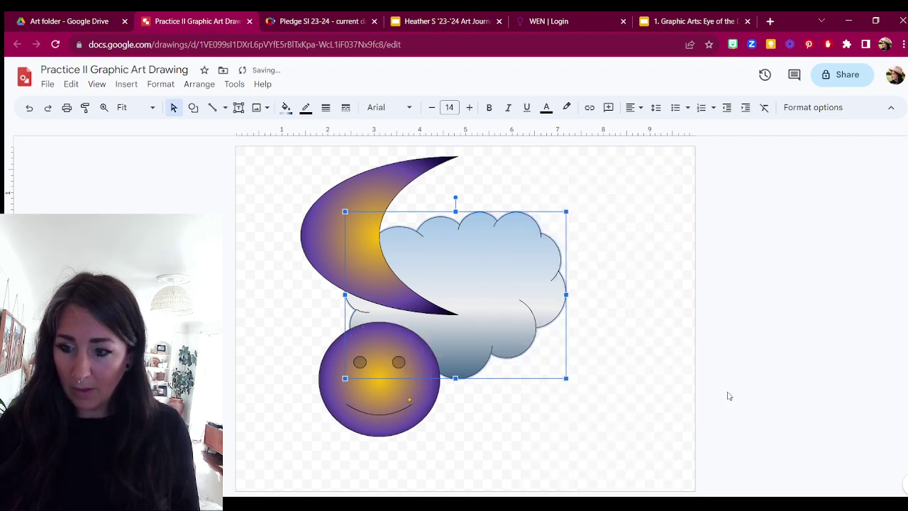
Bring the thought cloud to front with Order > Bring to front, over the moon and face
right_click(502, 284)
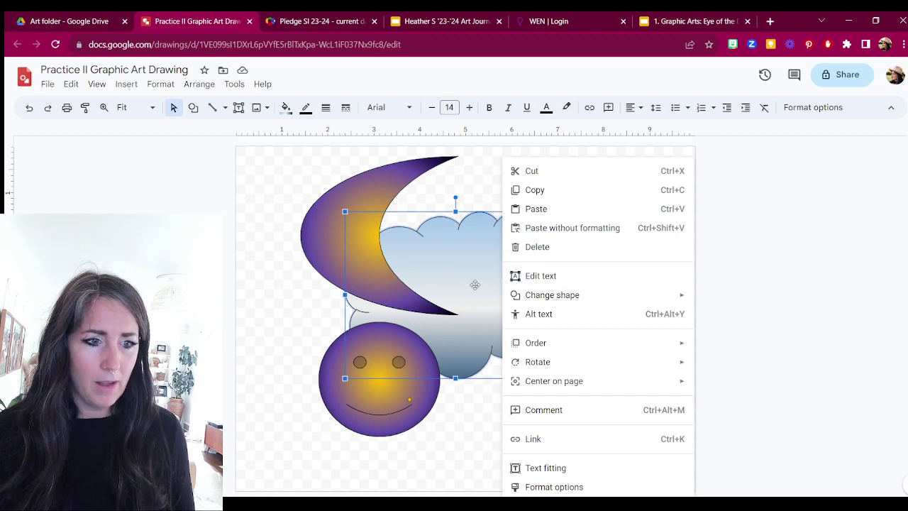
right_click(474, 285)
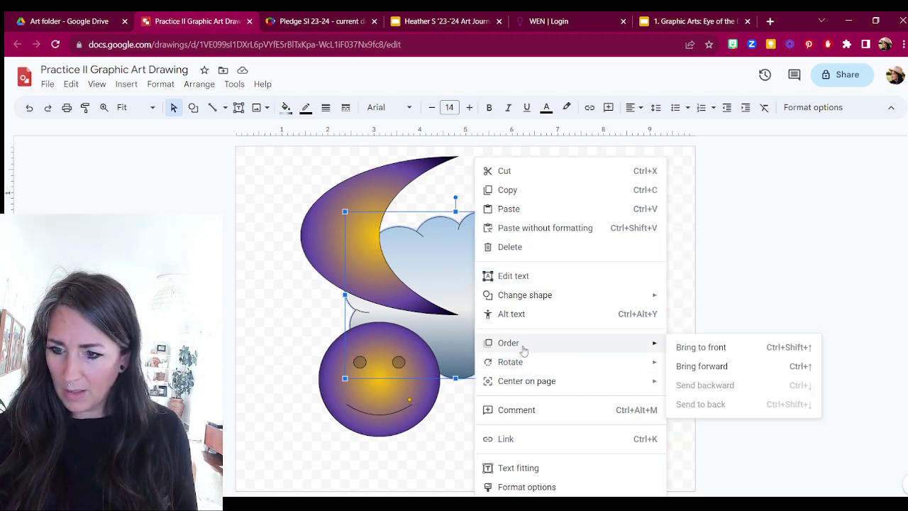
click(701, 350)
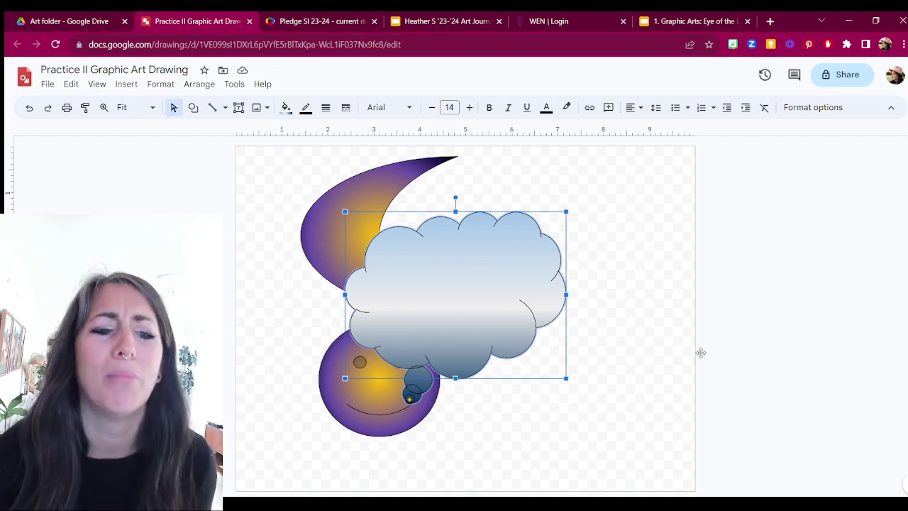
Browse the Order options for the cloud and then the smiley face without applying changes
right_click(548, 295)
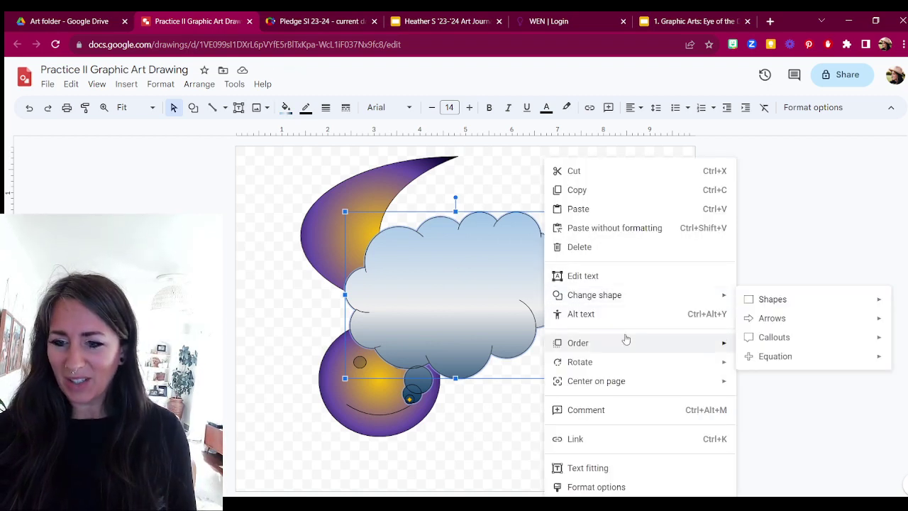
mouse_move(627, 342)
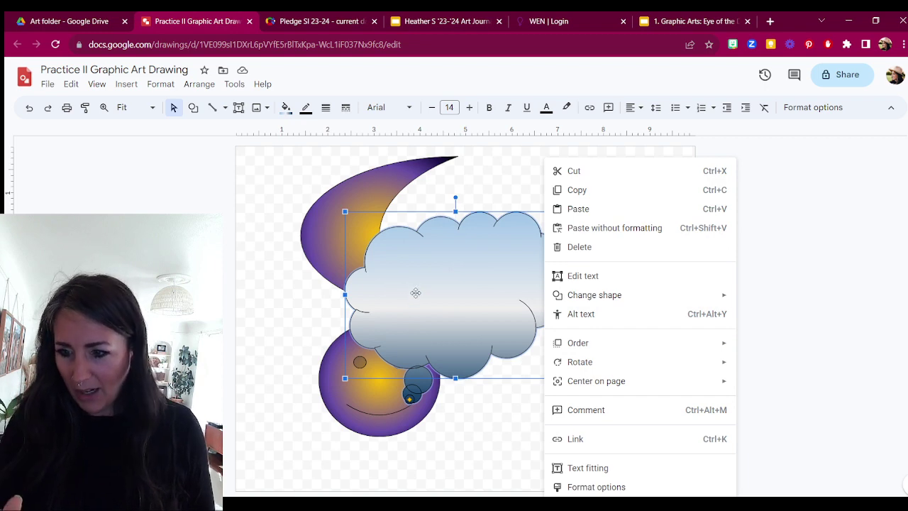
click(483, 193)
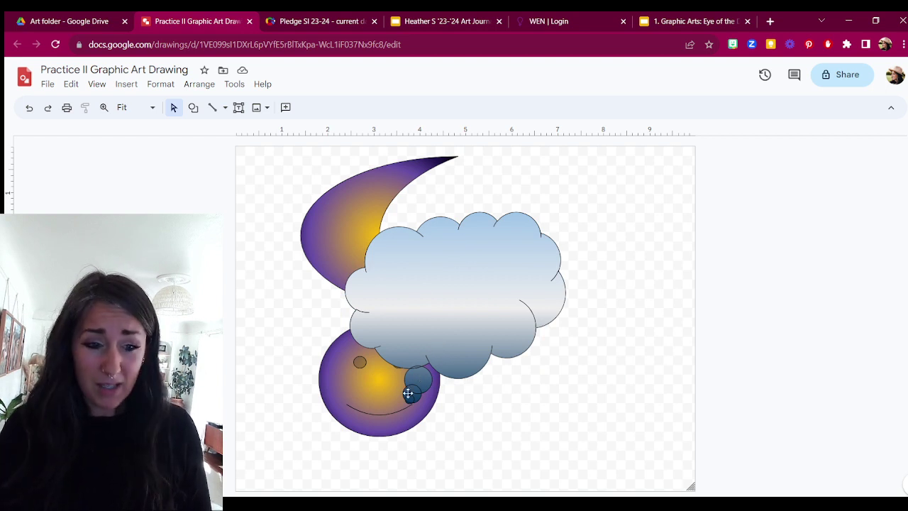
click(329, 382)
right_click(330, 384)
mouse_move(330, 386)
mouse_move(379, 346)
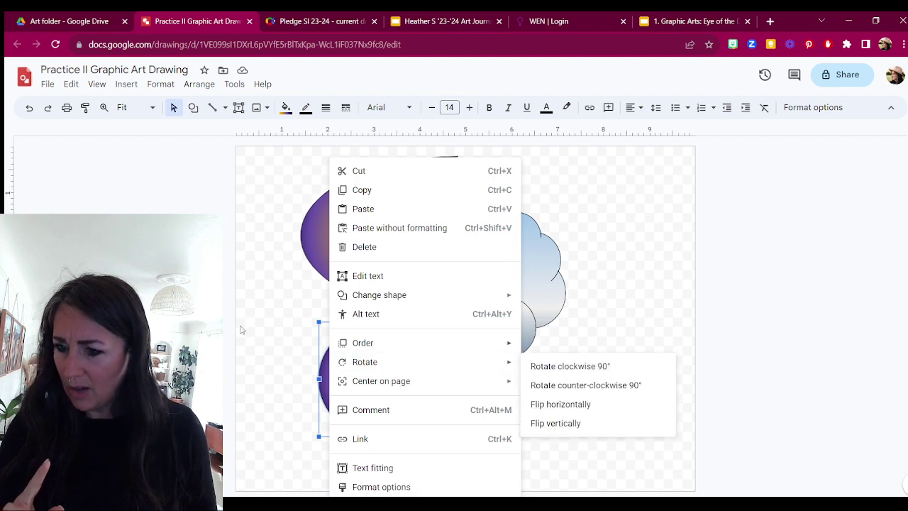
click(627, 264)
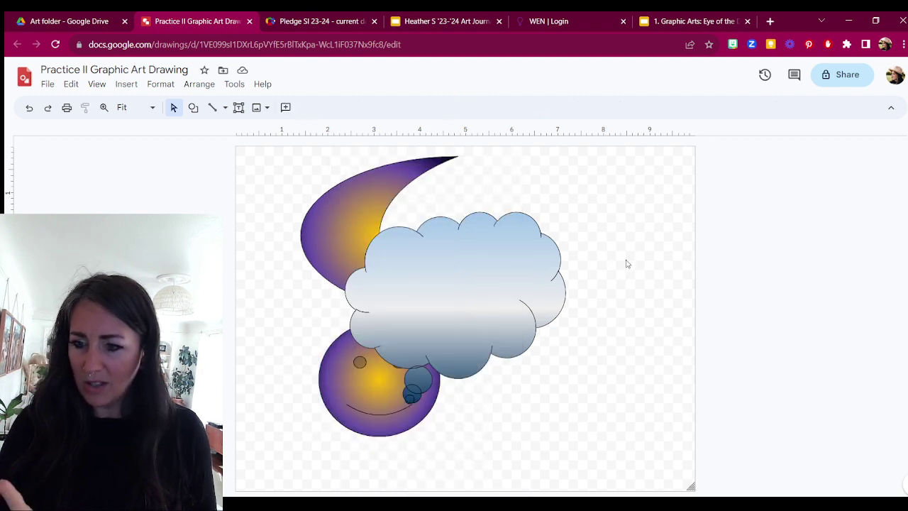
Bring the smiley face one layer forward and reposition it below the cloud
right_click(355, 372)
mouse_move(409, 348)
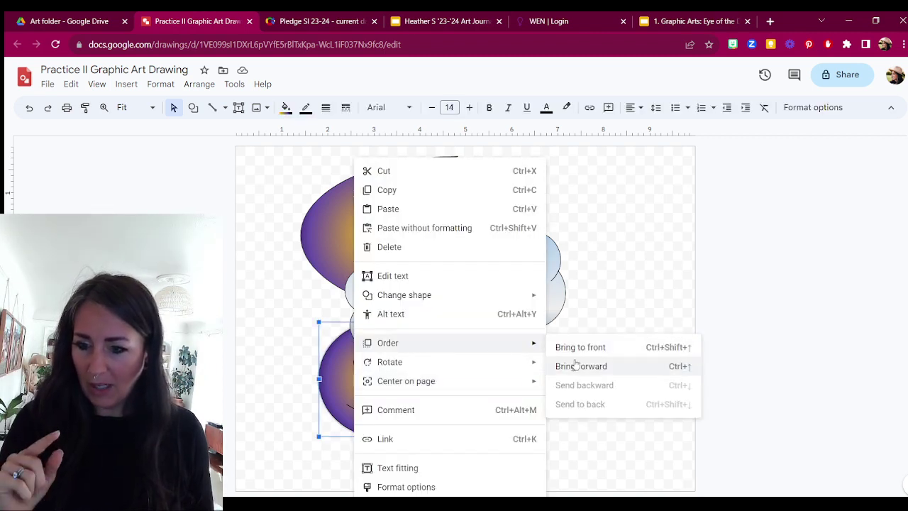
click(573, 366)
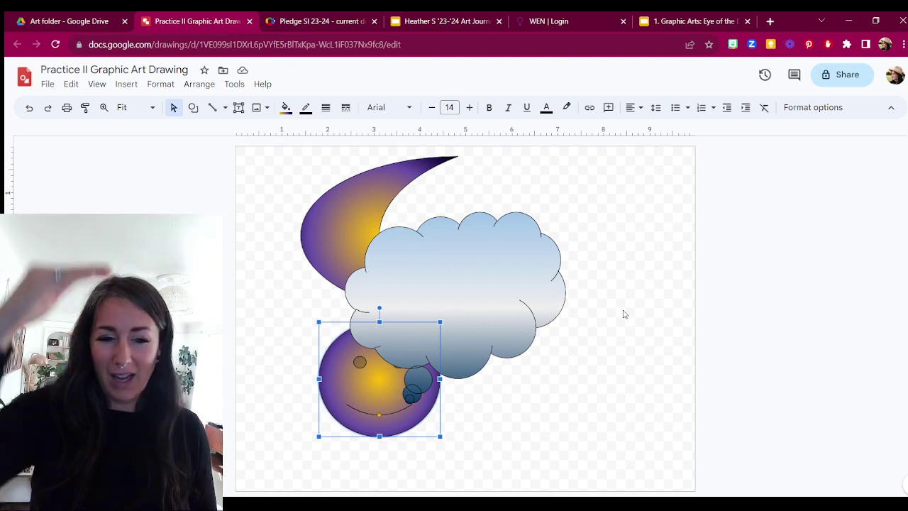
drag(429, 354, 382, 247)
drag(311, 275, 353, 378)
Bring the smiley face to front so it sits over the cloud
right_click(352, 378)
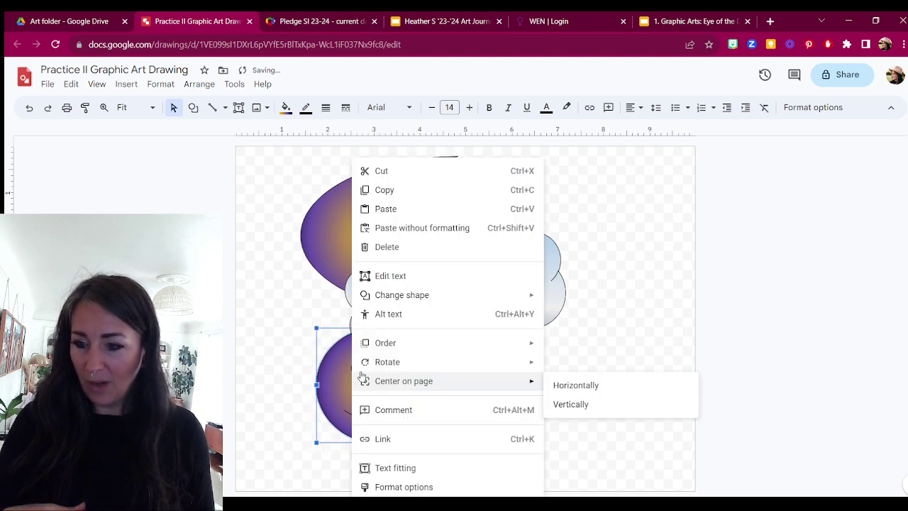
mouse_move(394, 348)
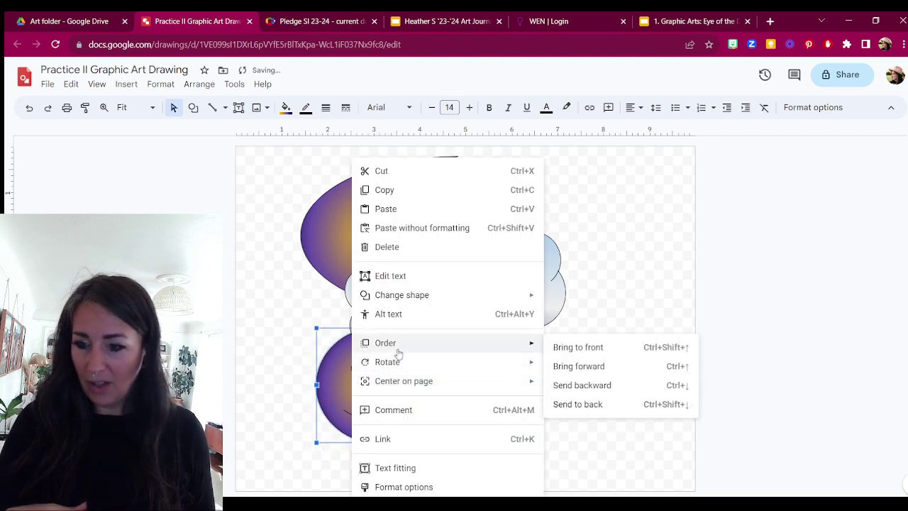
click(603, 347)
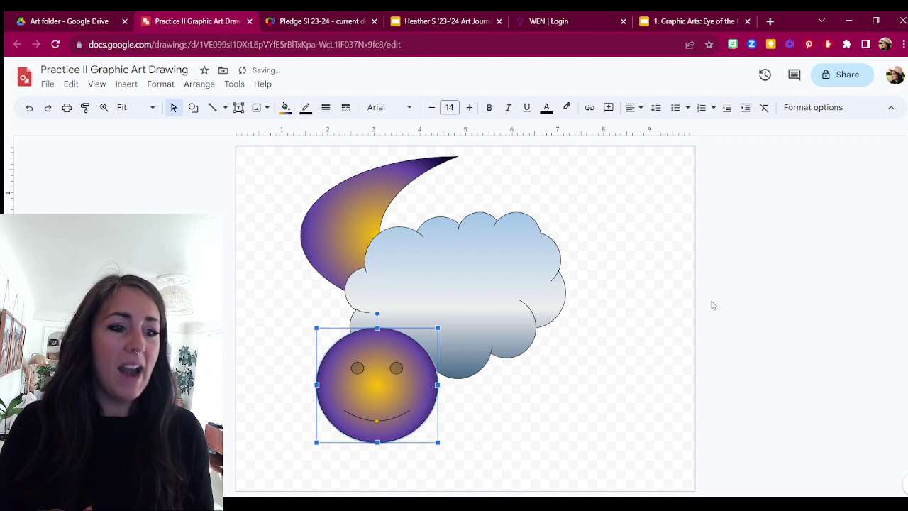
click(656, 305)
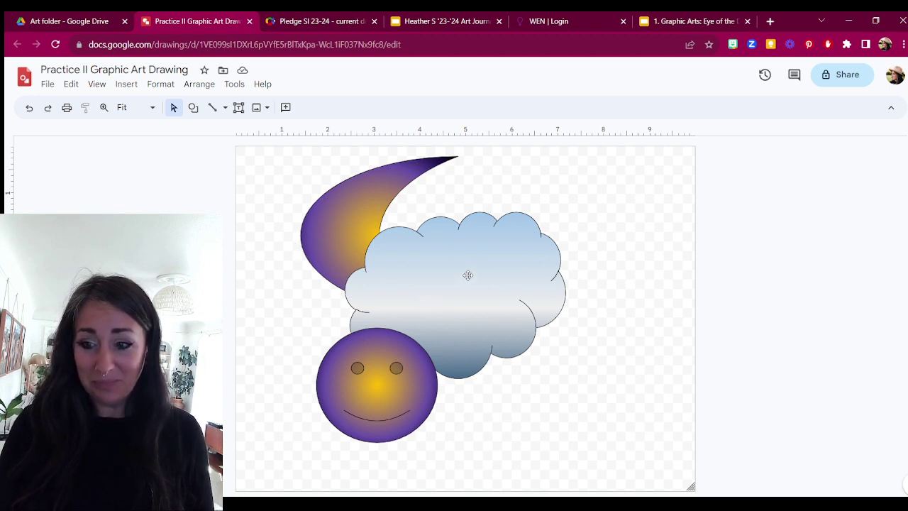
Open Format options for the smiley face and enable Drop shadow
click(415, 385)
right_click(417, 388)
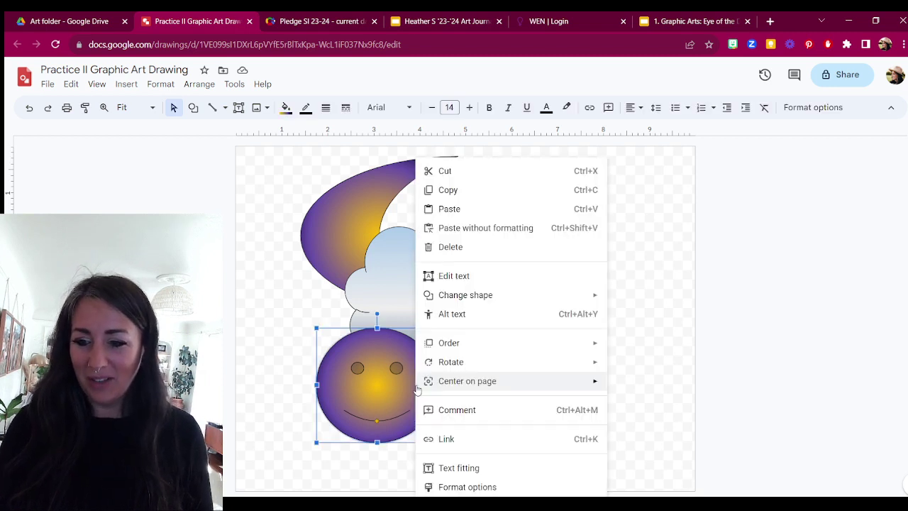
mouse_move(417, 387)
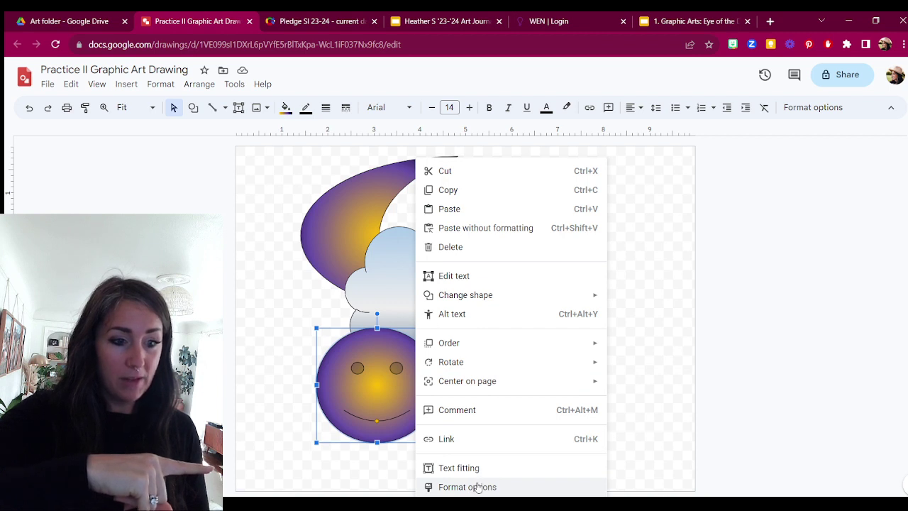
click(478, 485)
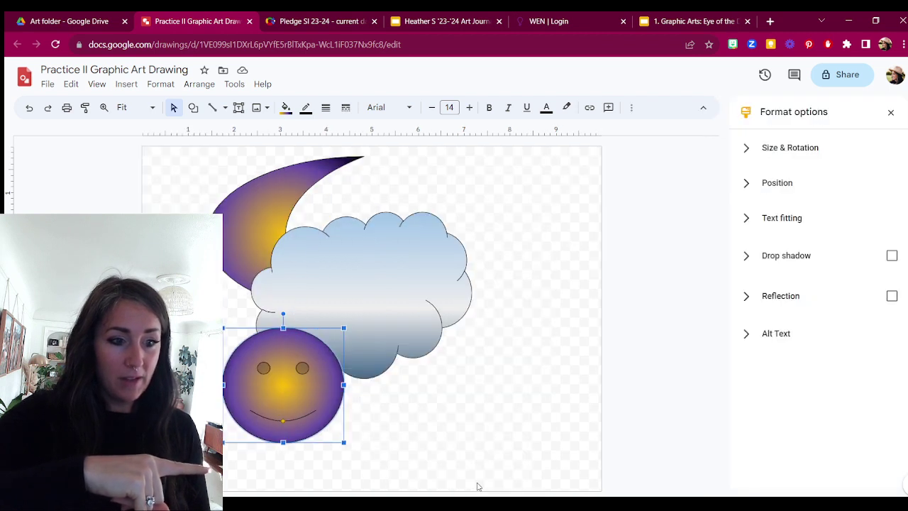
click(746, 264)
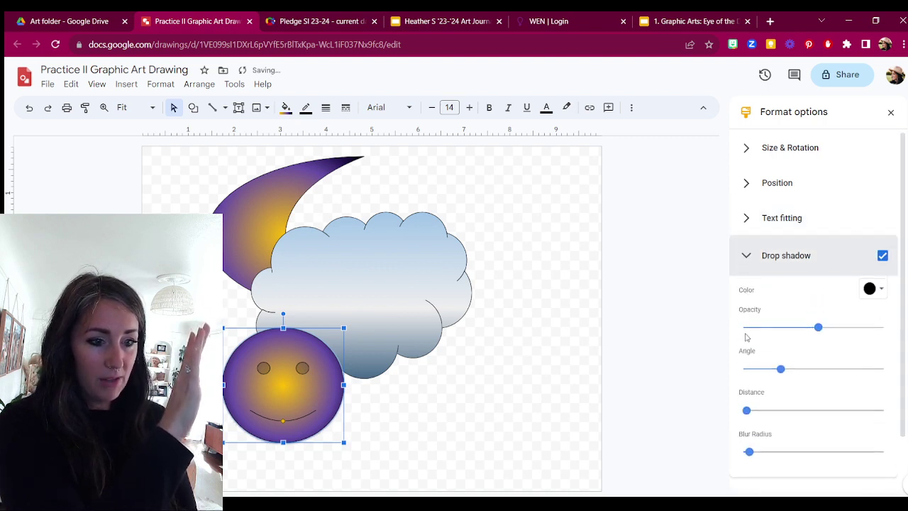
scroll(748, 336, down, 1)
Turn on Reflection and move the smiley face onto the cloud's right edge
click(745, 438)
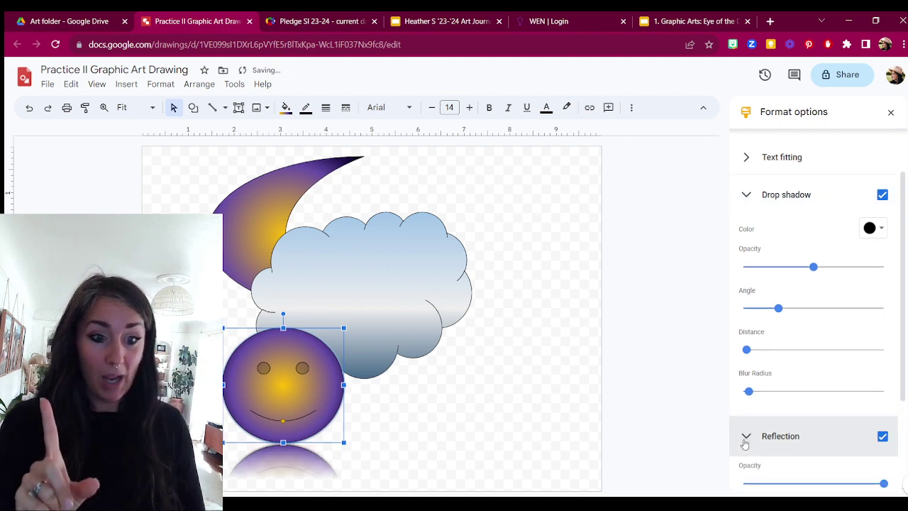
click(884, 440)
click(884, 438)
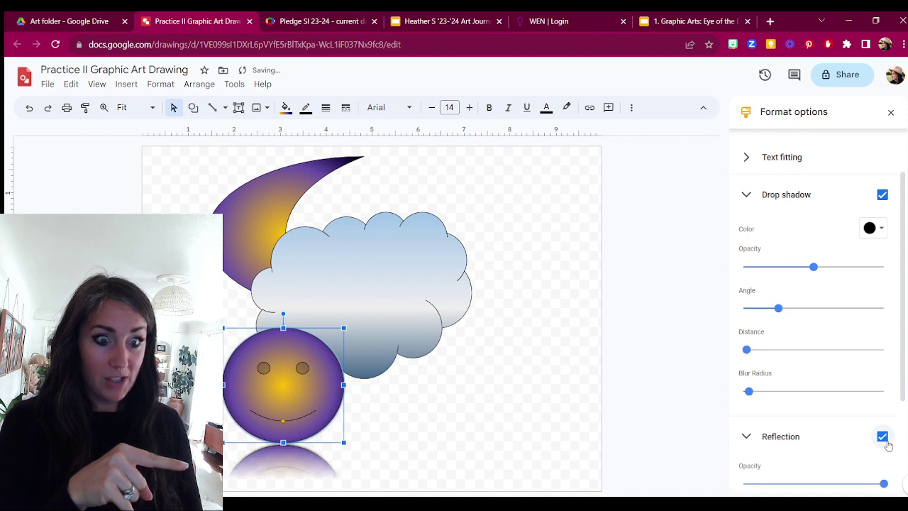
click(884, 438)
click(883, 439)
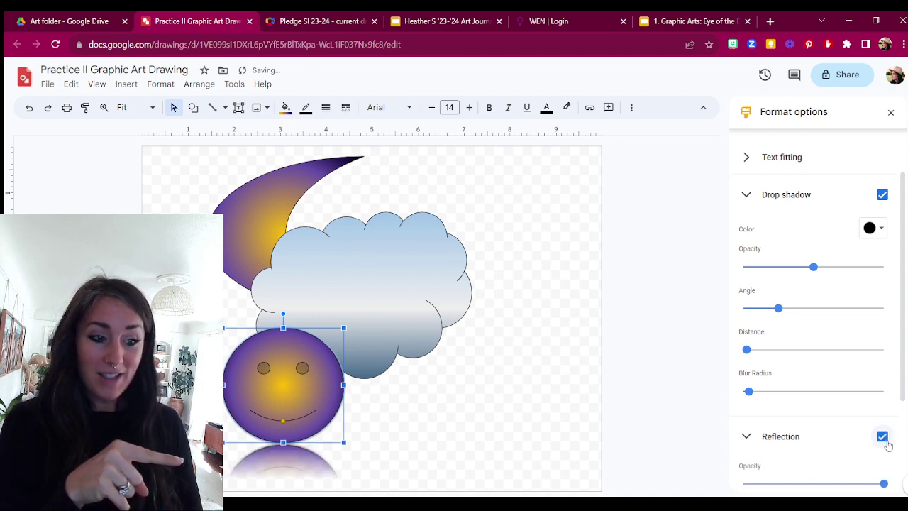
drag(298, 369, 486, 259)
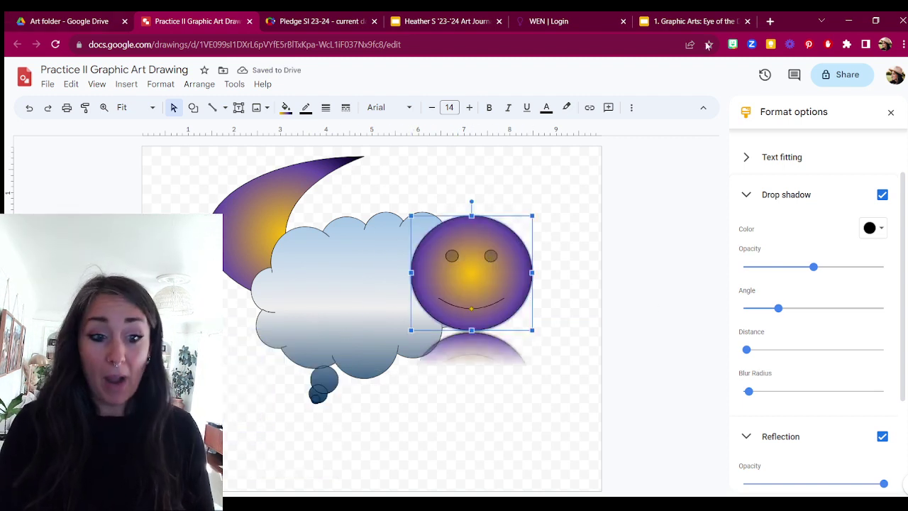
Adjust the reflection's size, distance and transparency, ending at about 93% opacity
scroll(756, 238, down, 2)
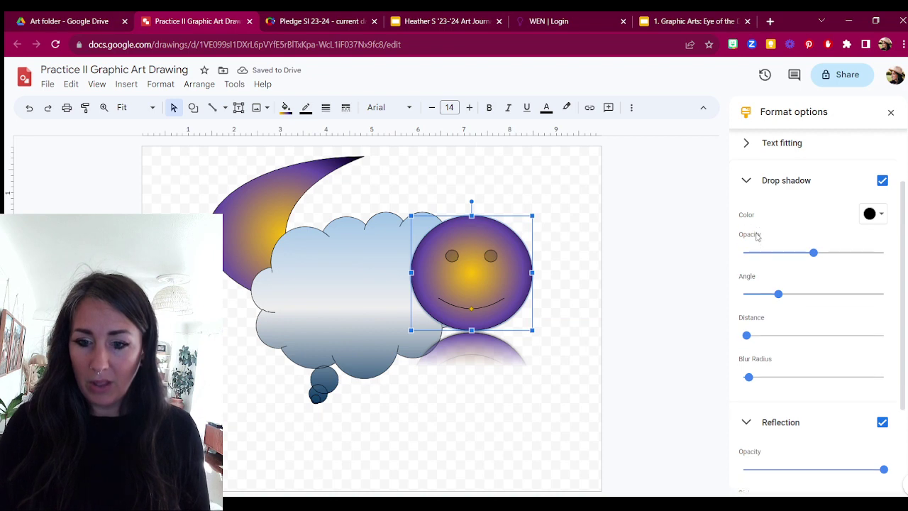
drag(784, 430, 883, 430)
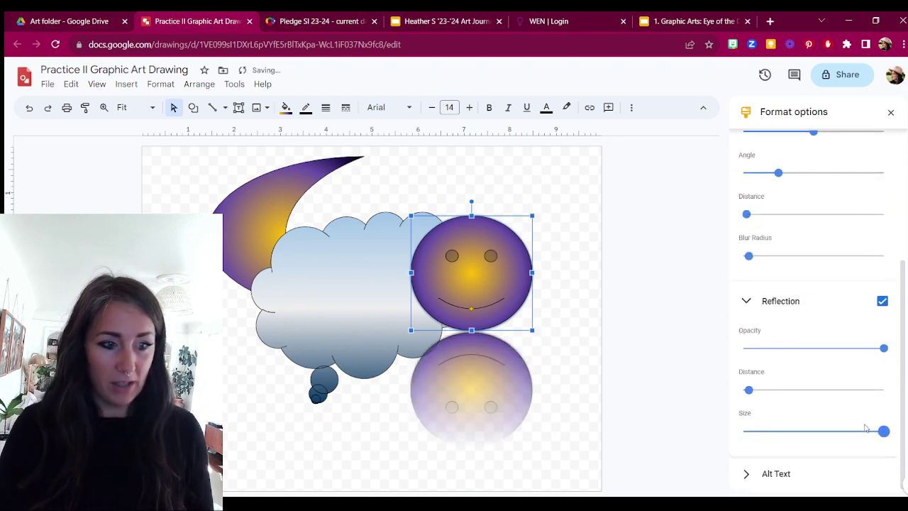
drag(883, 348, 824, 347)
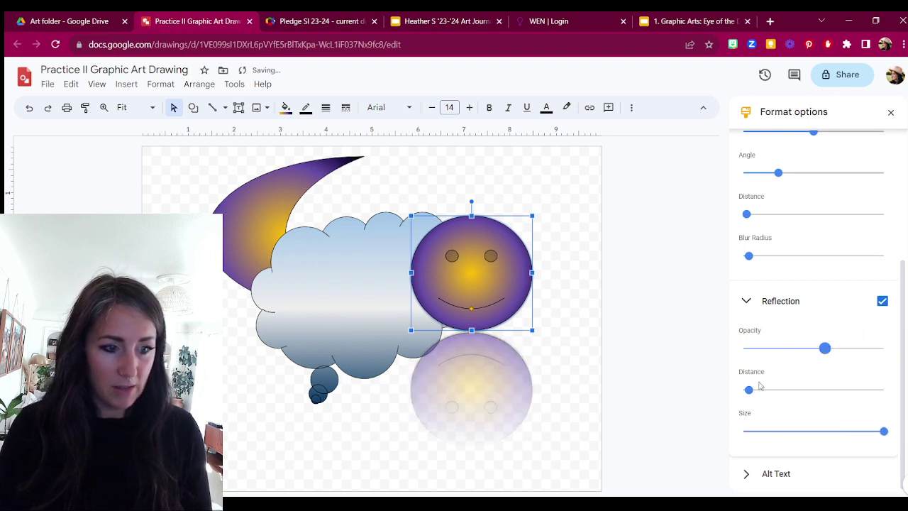
drag(748, 389, 754, 390)
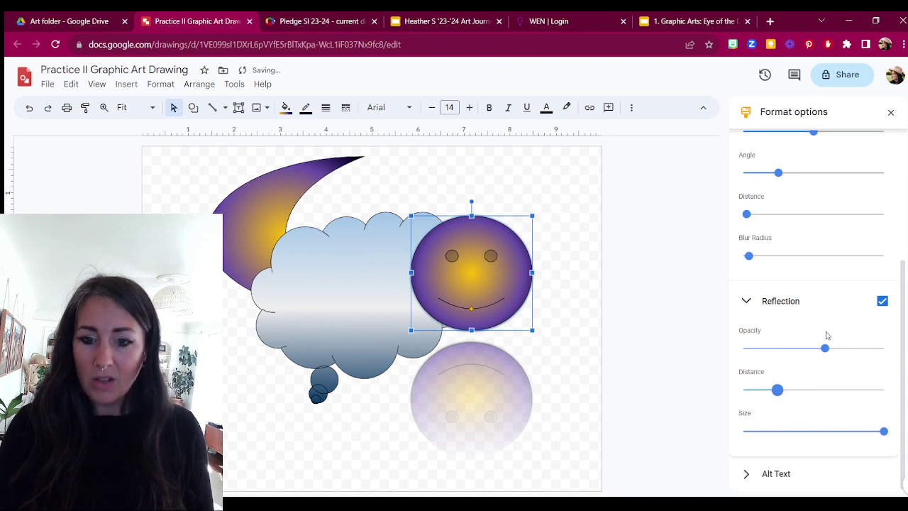
drag(825, 348, 791, 348)
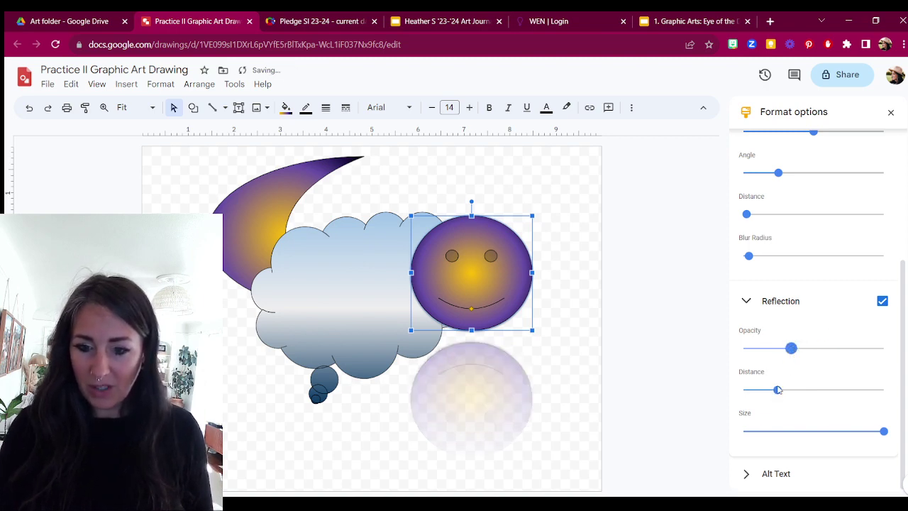
drag(777, 390, 752, 390)
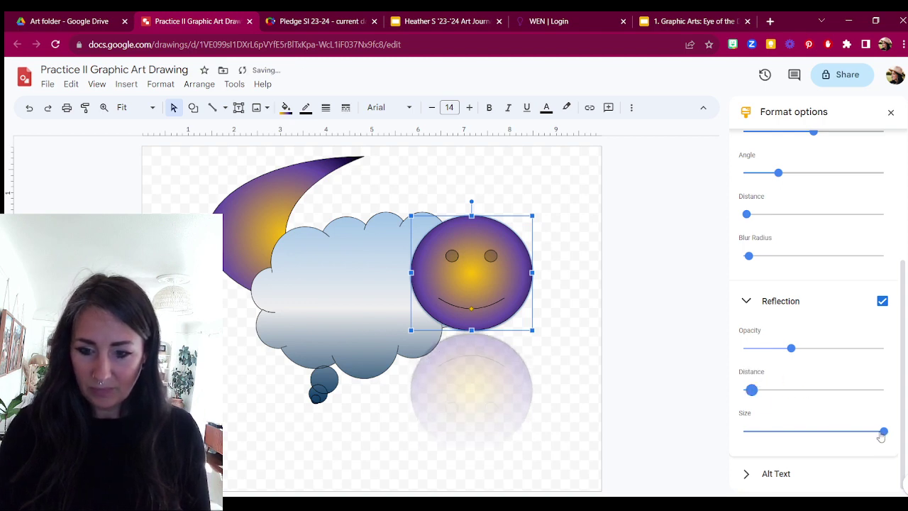
drag(882, 432, 838, 431)
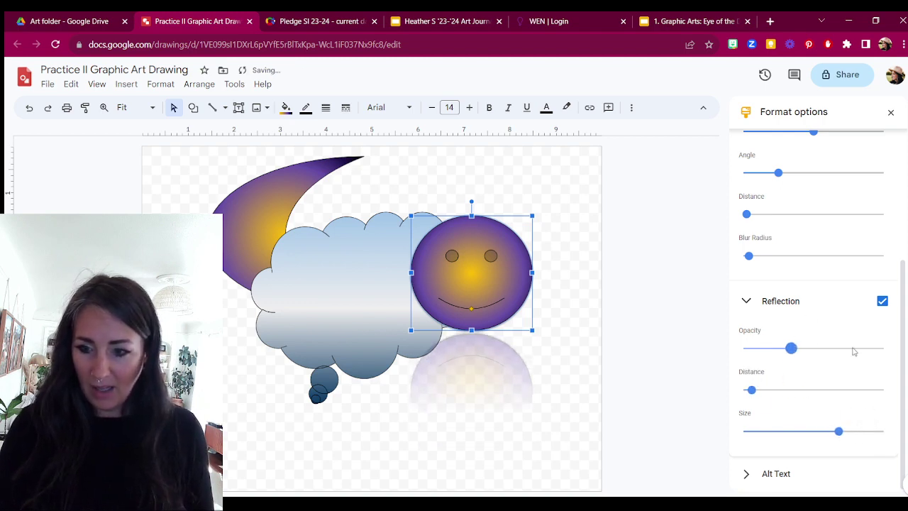
click(815, 349)
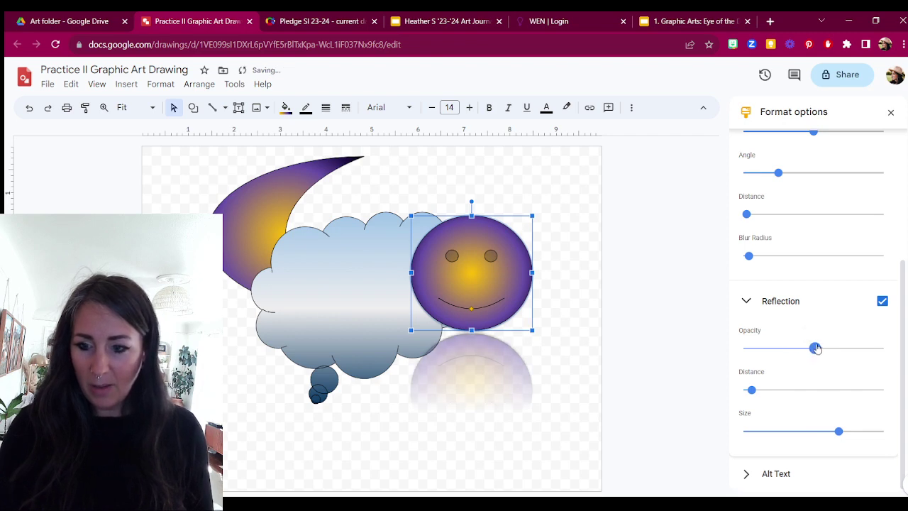
drag(815, 348, 878, 348)
Switch off the reflection and keep the smiley's drop shadow enabled
click(882, 301)
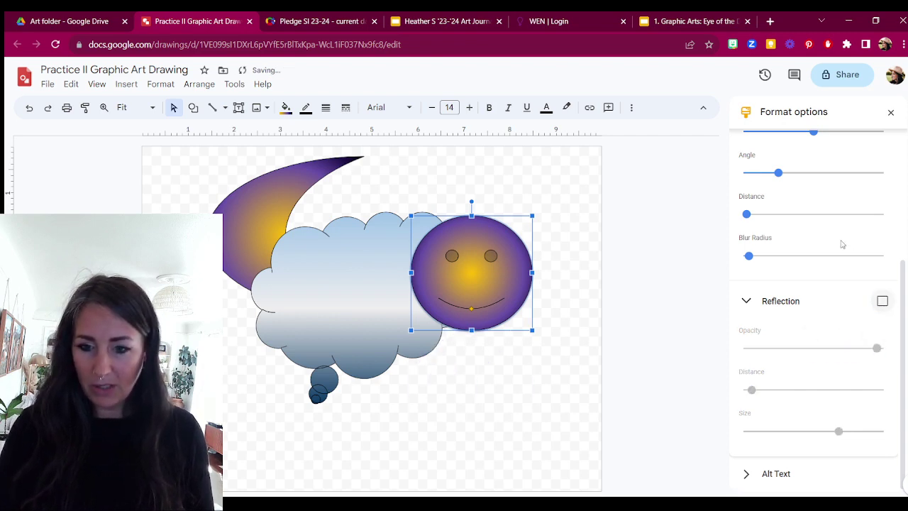
scroll(841, 243, up, 3)
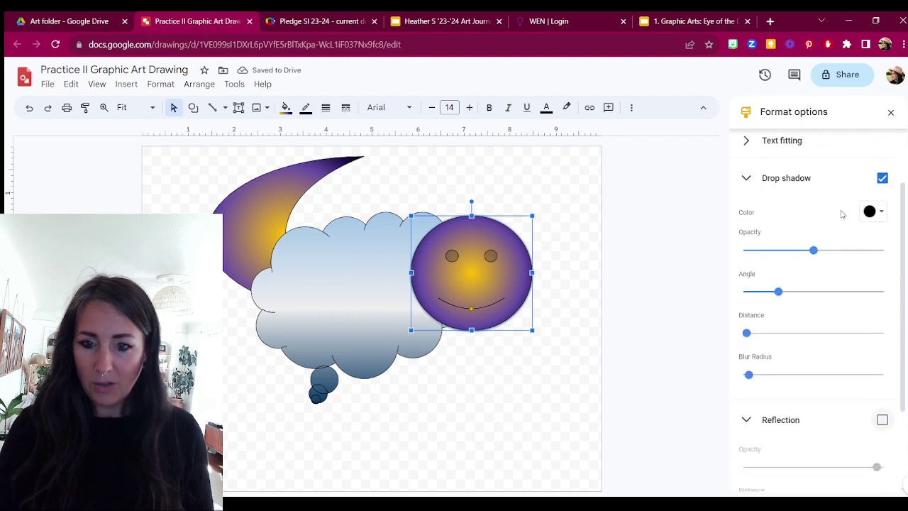
click(882, 178)
click(882, 178)
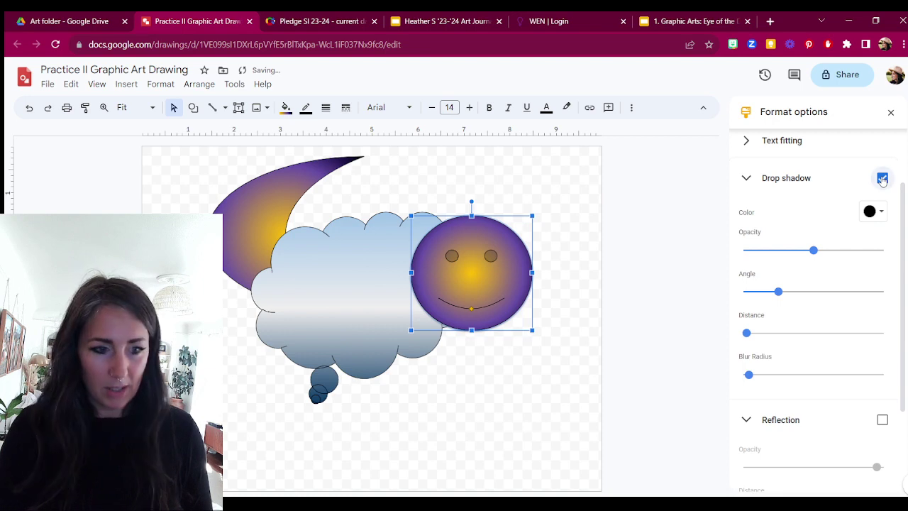
click(883, 178)
click(882, 178)
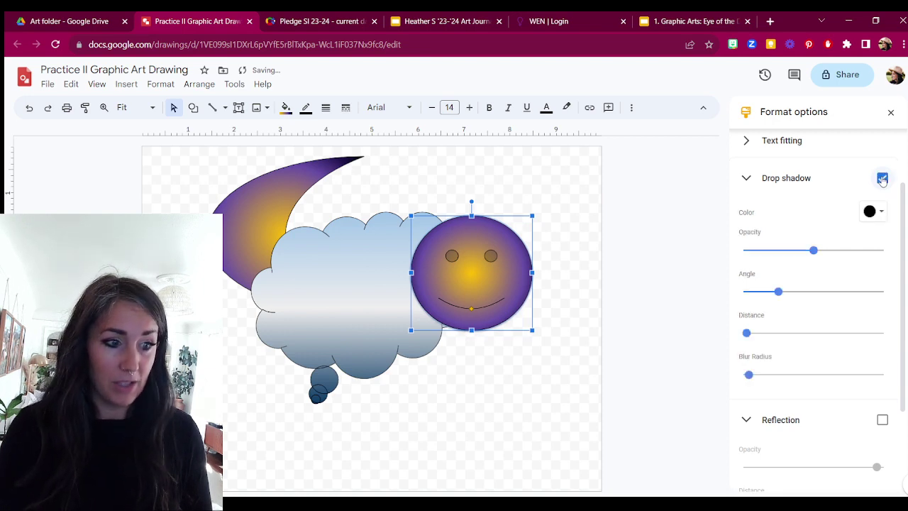
click(882, 178)
click(882, 178)
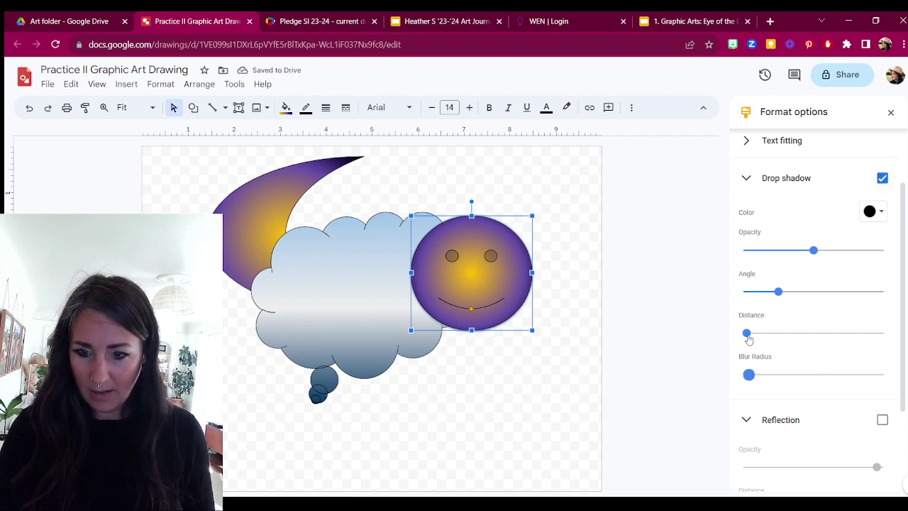
Make a first pass at the shadow's distance, angle and transparency
drag(746, 333, 786, 333)
drag(778, 292, 808, 291)
drag(812, 250, 840, 250)
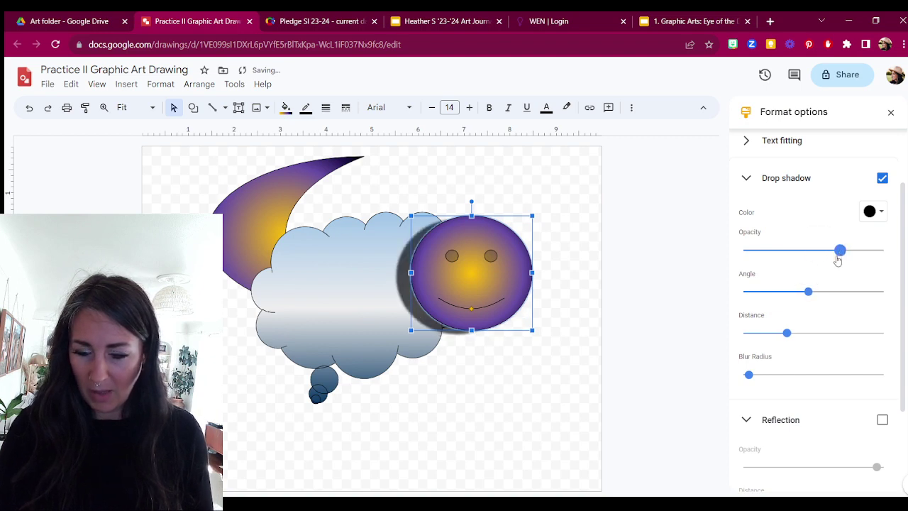
click(882, 178)
click(882, 179)
click(882, 178)
click(882, 179)
Lighten the shadow, rotate it and push it far right with blurred edges
drag(840, 251, 819, 250)
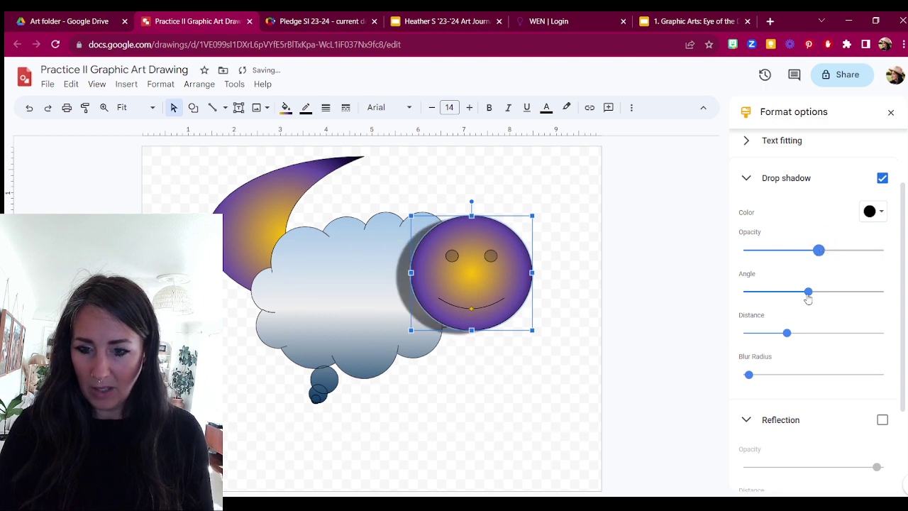
drag(807, 291, 899, 294)
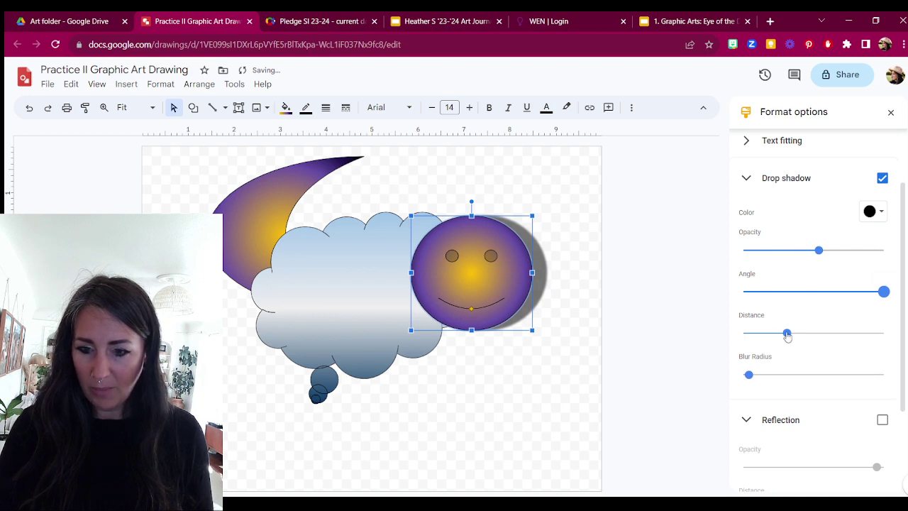
drag(786, 334, 877, 334)
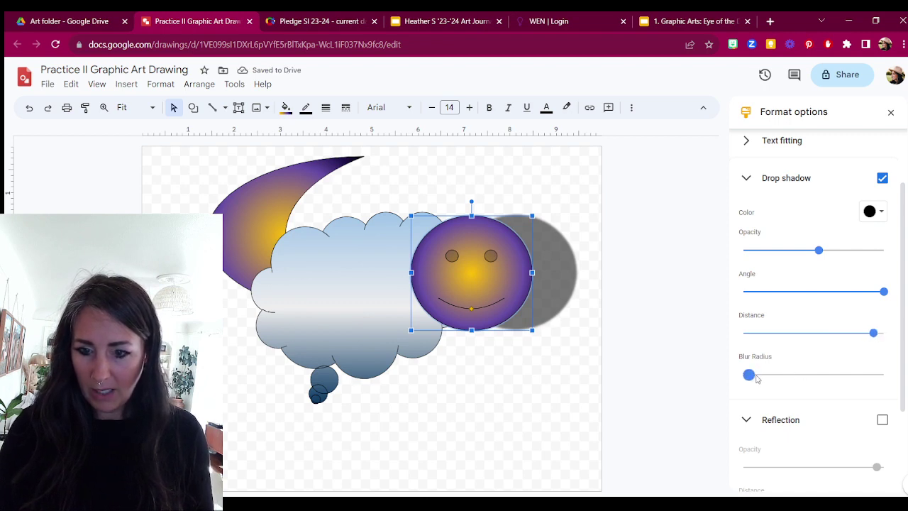
drag(756, 378, 777, 375)
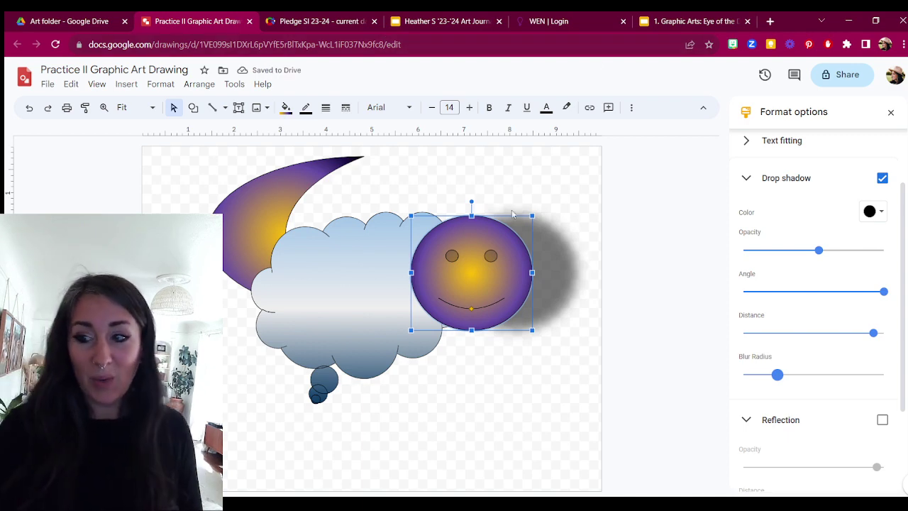
In the art journal's Graphic Art time log, start editing the empty Day 3 Out of Class box
click(689, 21)
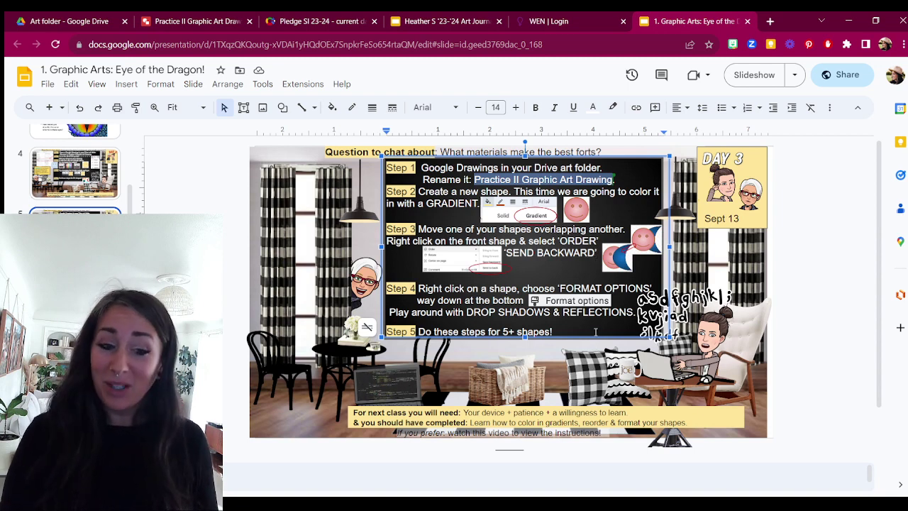
click(422, 23)
click(430, 205)
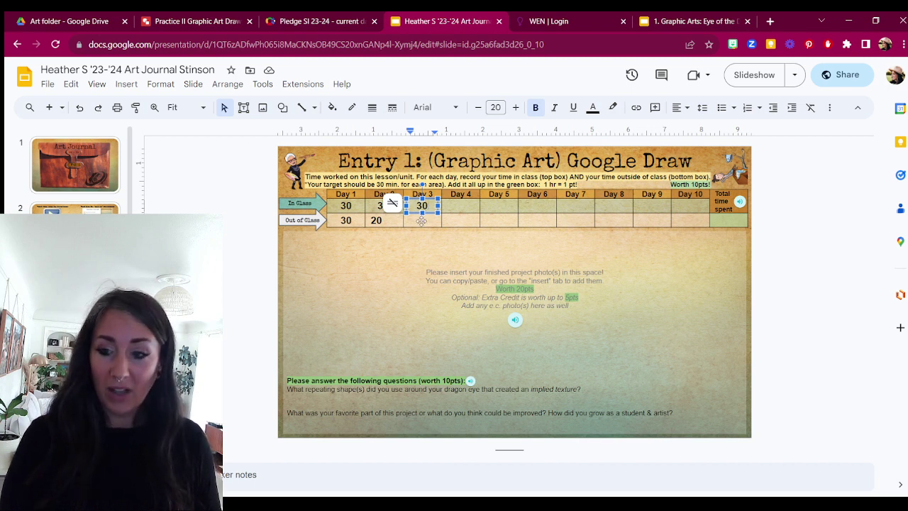
click(421, 220)
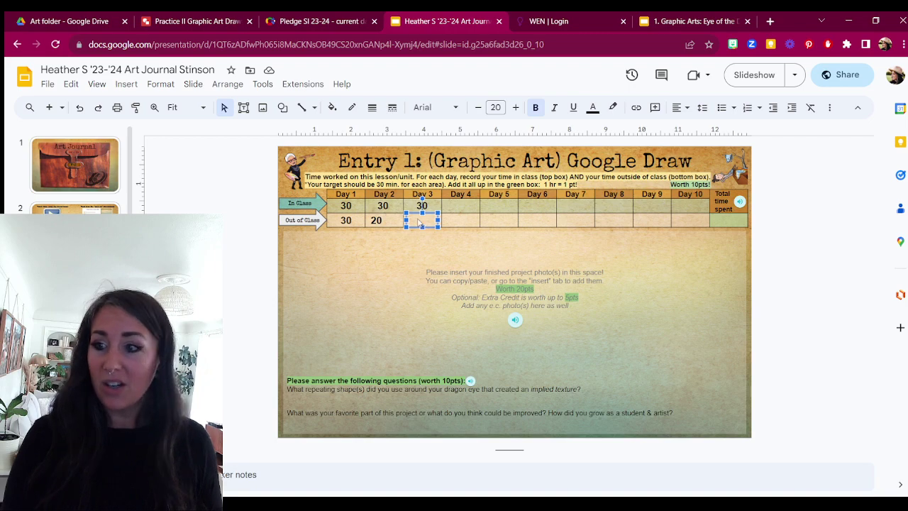
click(188, 23)
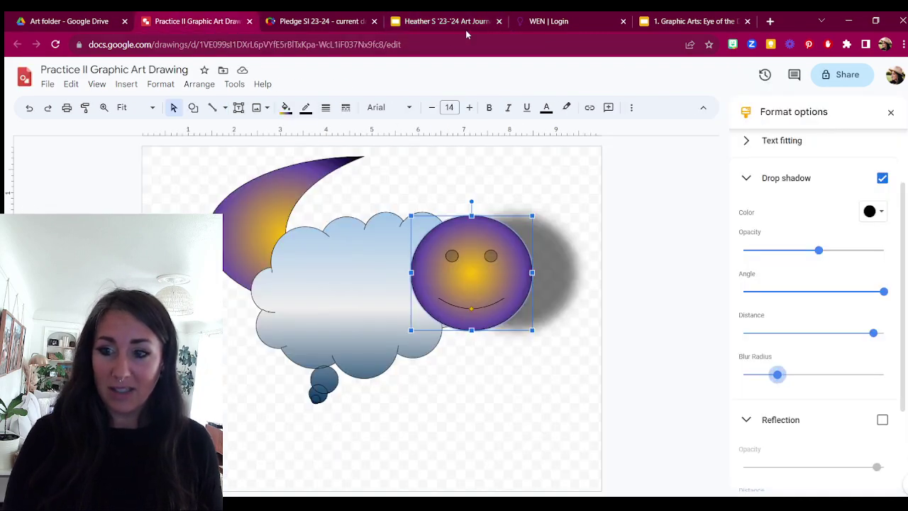
click(417, 24)
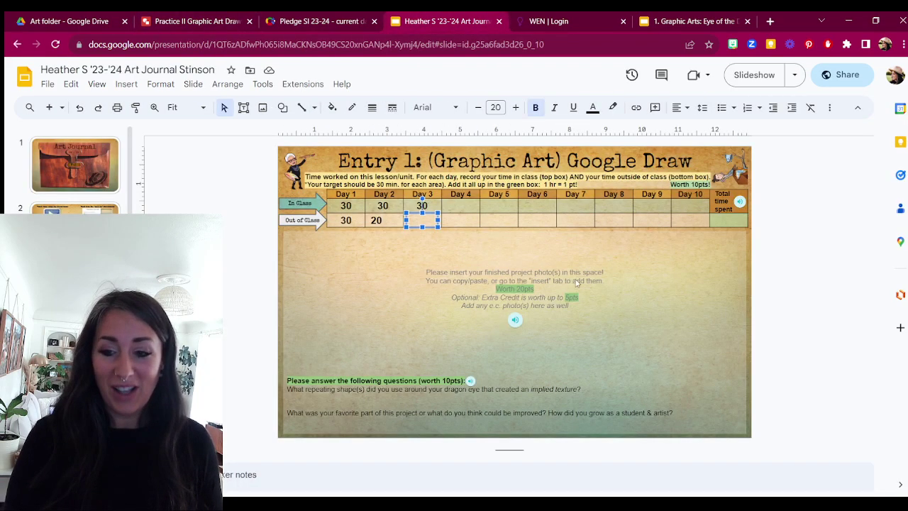
click(427, 222)
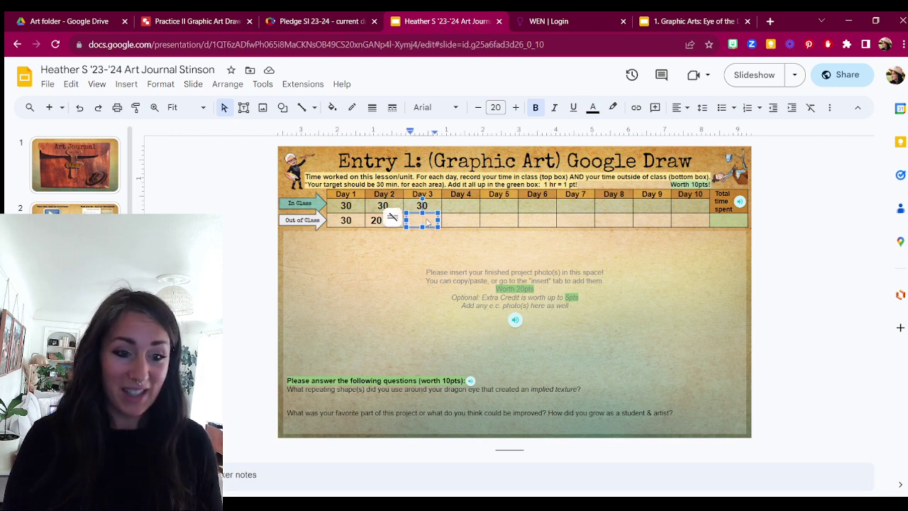